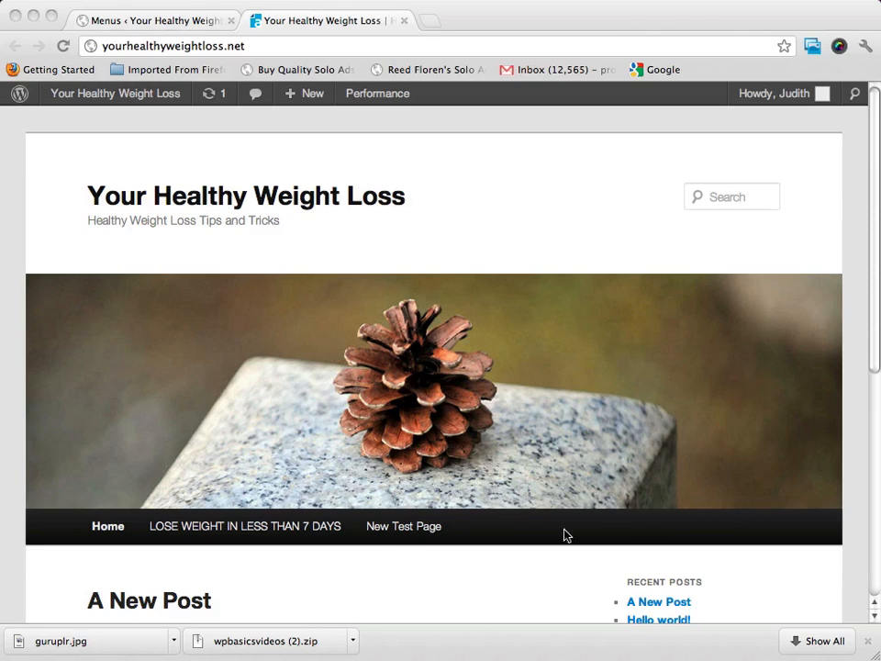
Step: Add a new page titled "One More Test Page" in the site admin and publish it
click(511, 543)
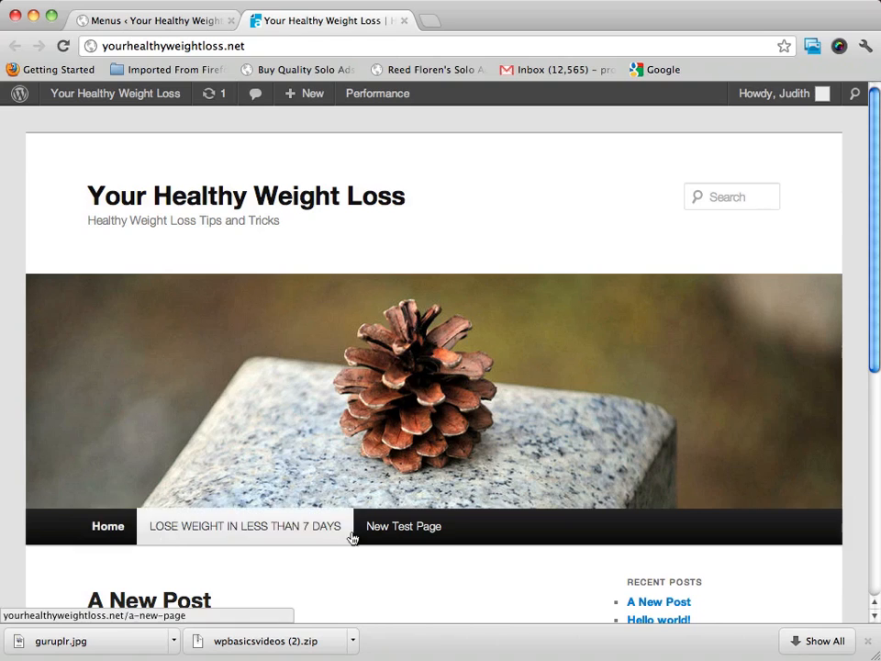
click(108, 22)
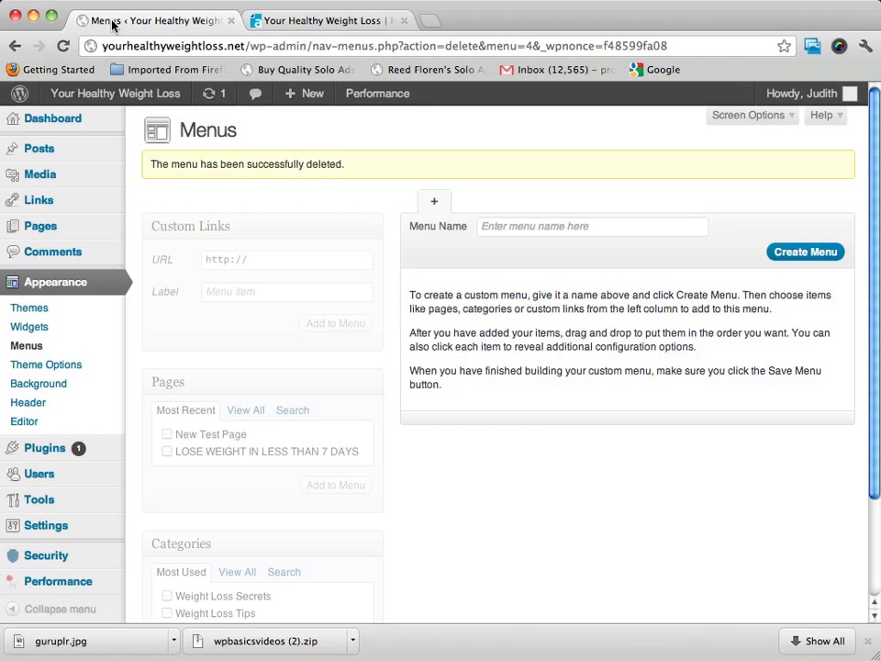
click(47, 230)
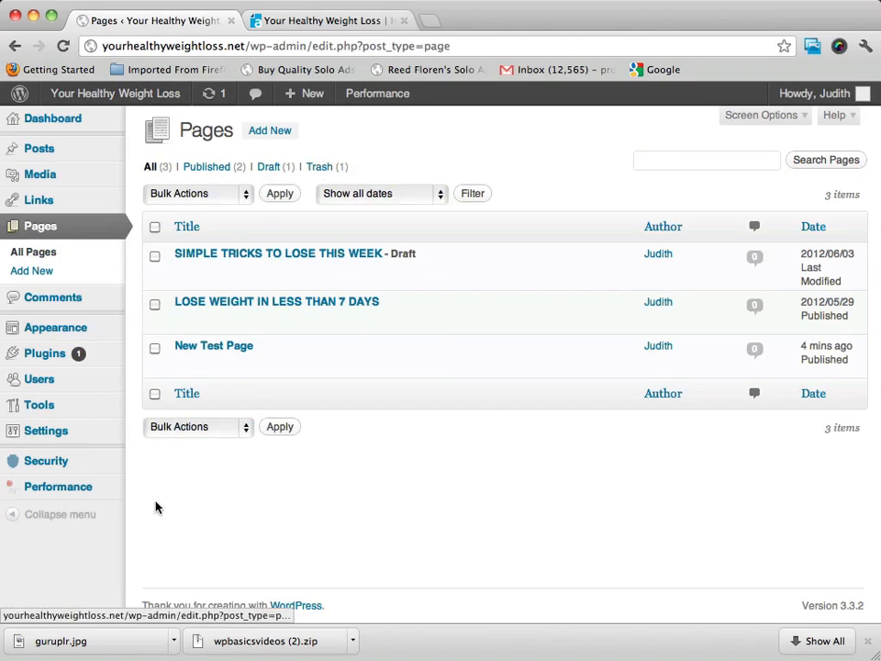
click(267, 130)
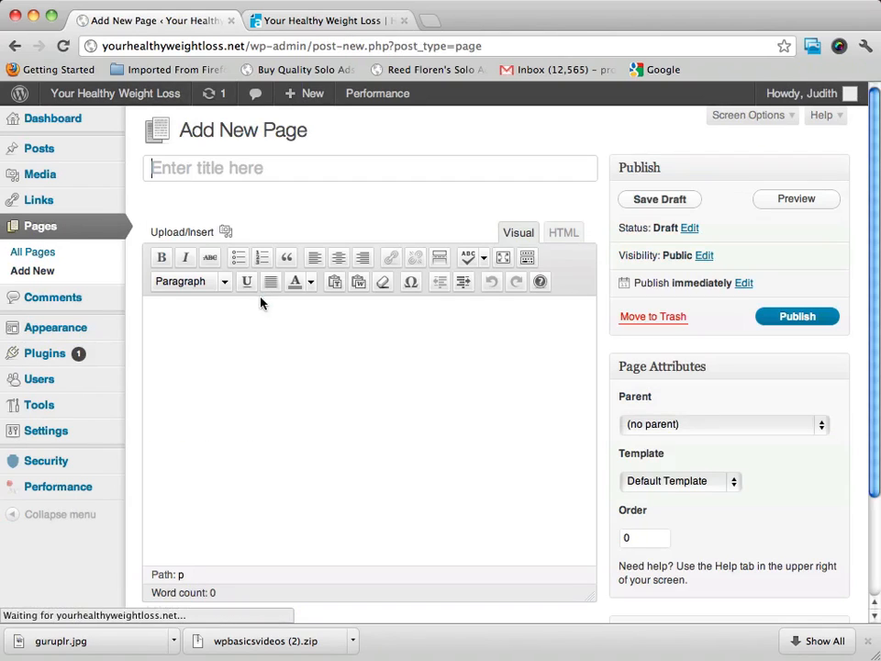
click(230, 168)
text(On)
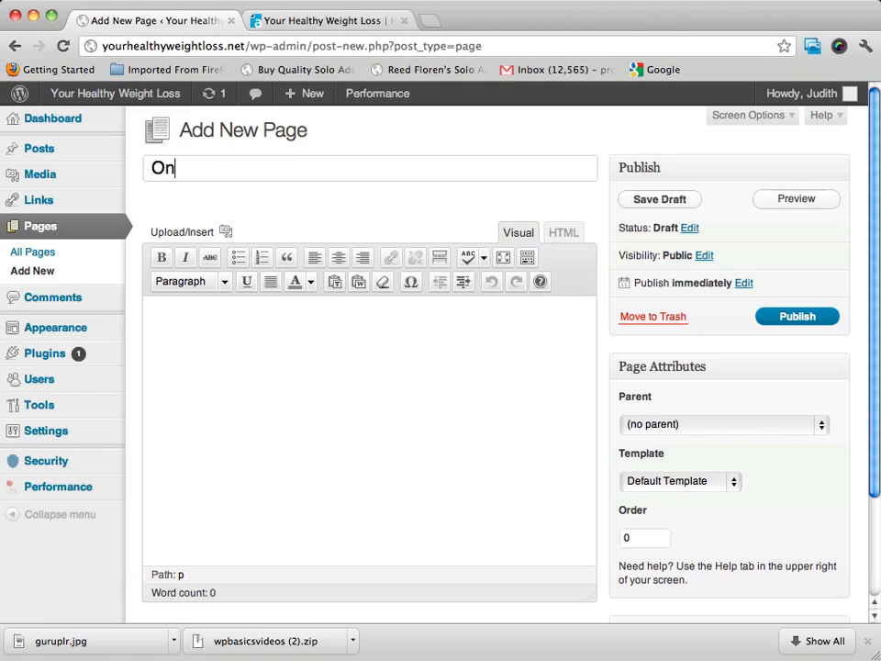
text(e More Test)
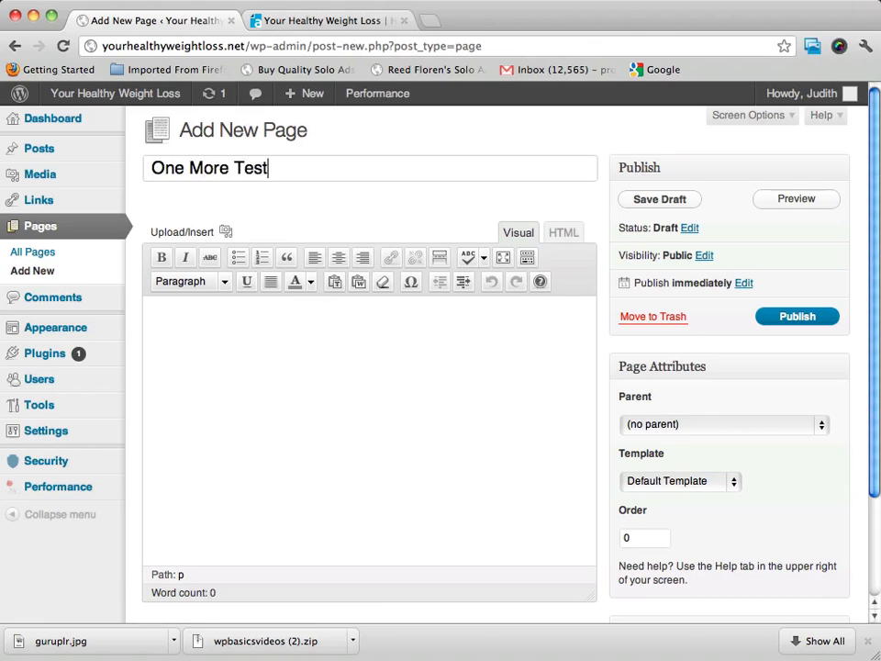
text( Page)
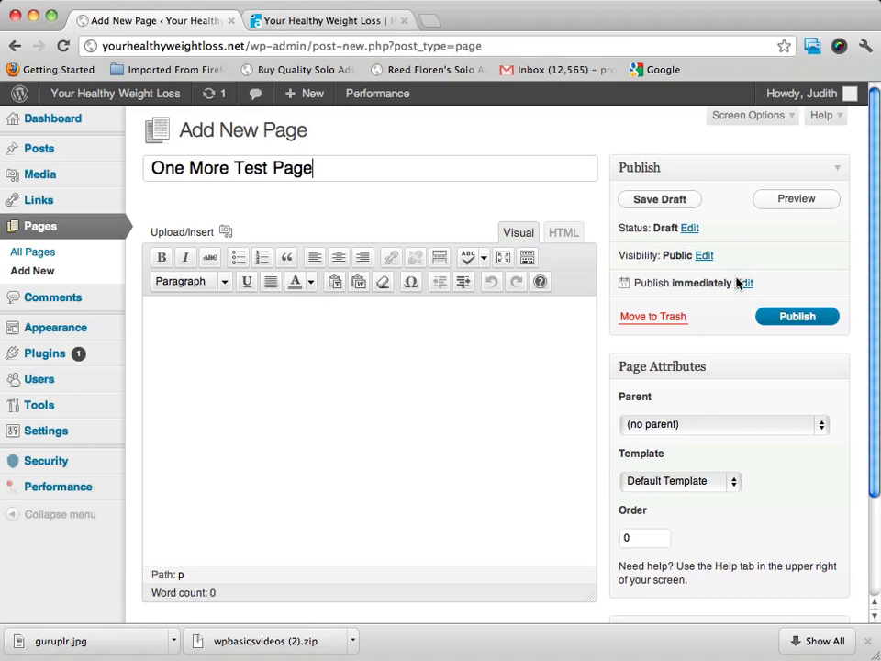
click(798, 315)
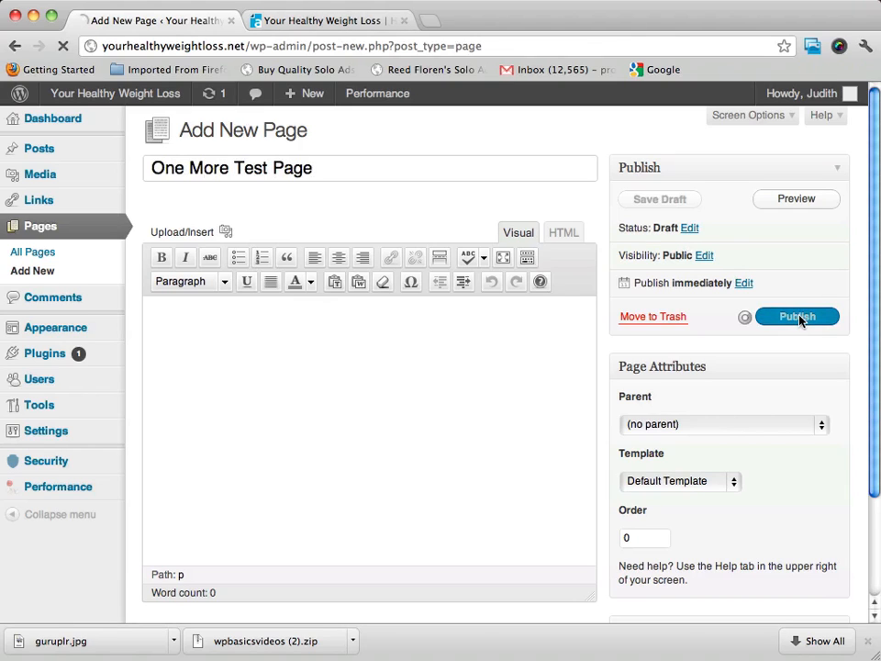
Step: Reload the live site to check its navigation bar for the newly published page, and return to the admin
click(310, 12)
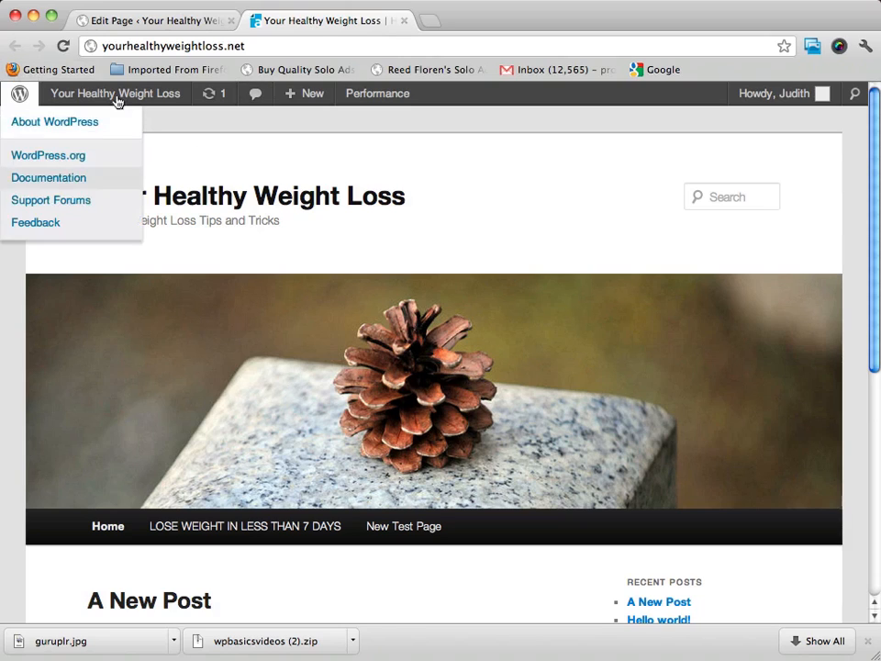
click(63, 46)
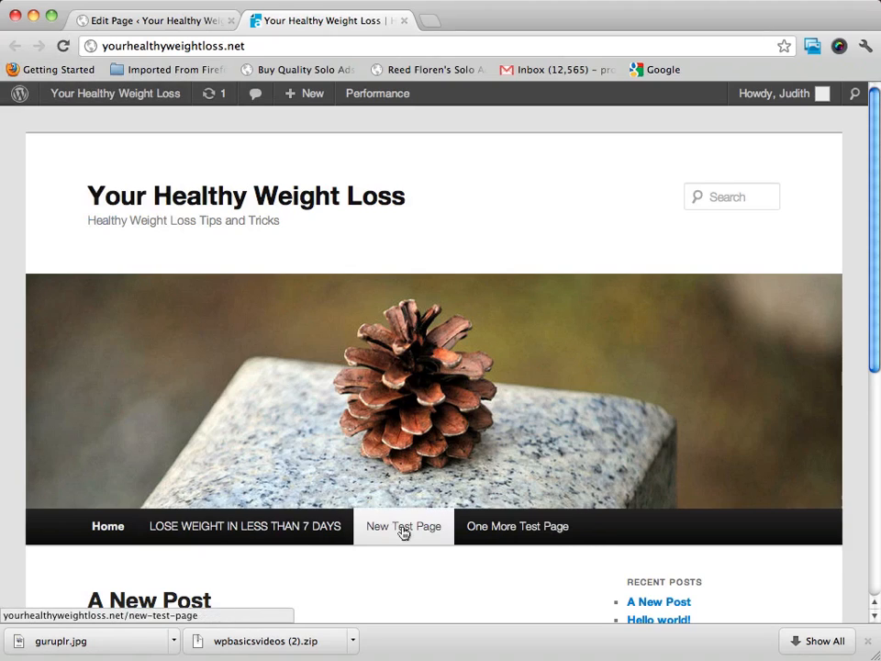
click(193, 24)
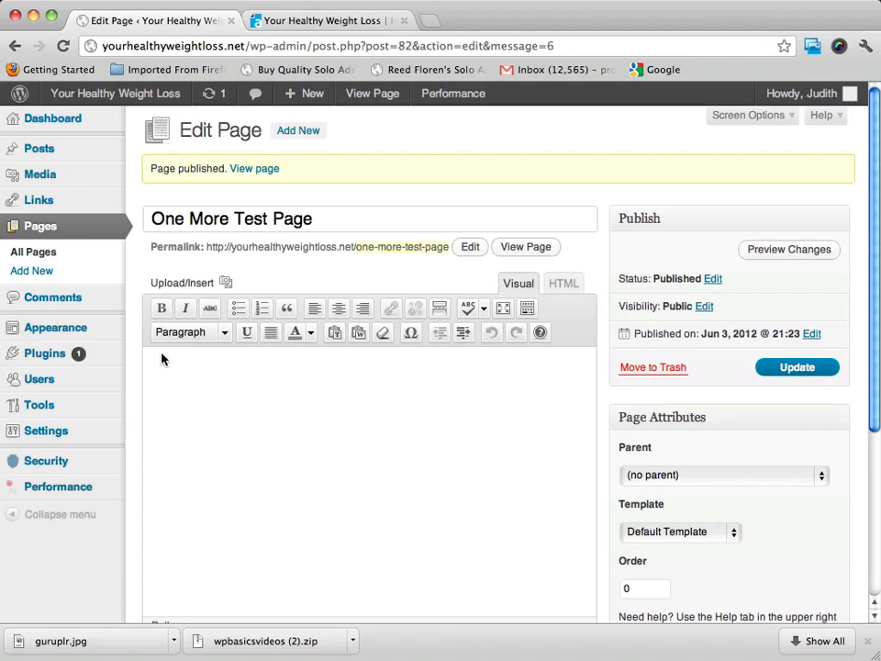
Step: Create a new navigation menu named "Custom Menu" in the appearance settings
mouse_move(55, 336)
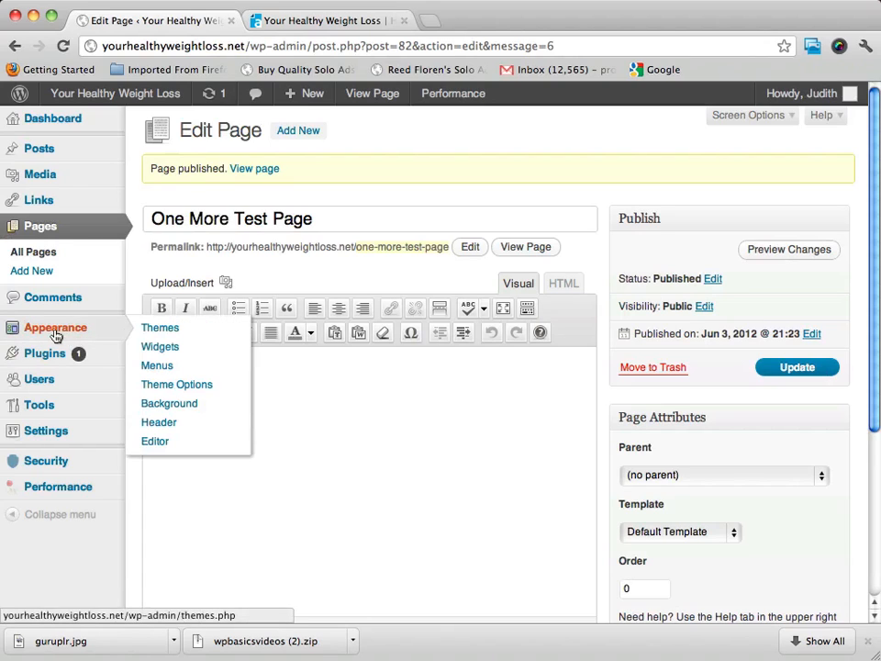
click(157, 367)
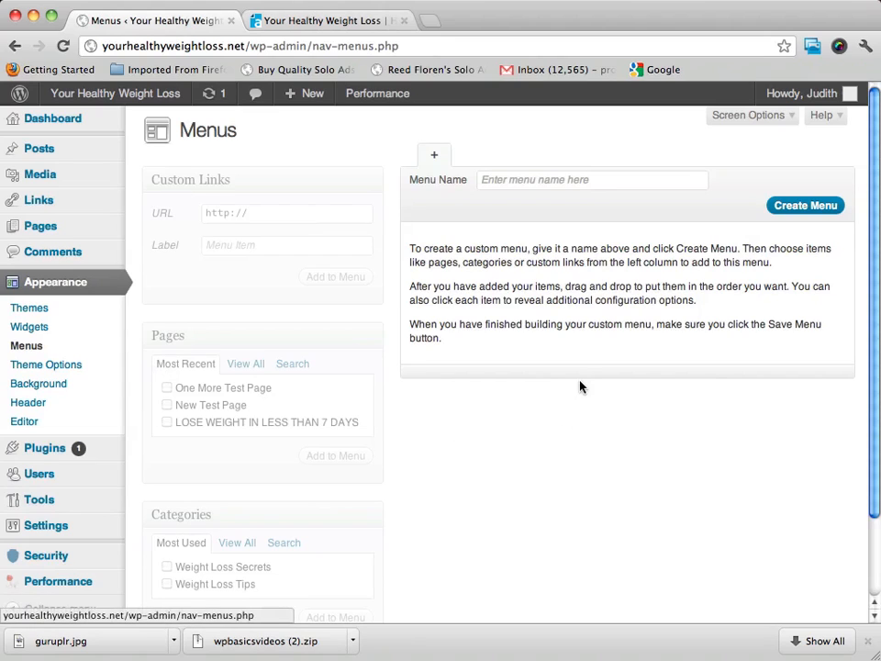
click(572, 180)
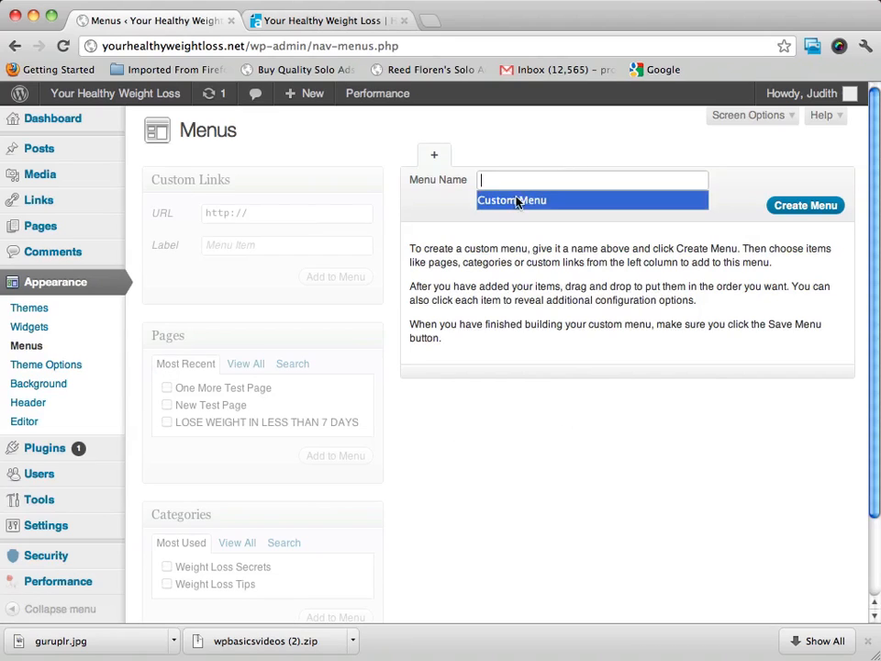
click(516, 199)
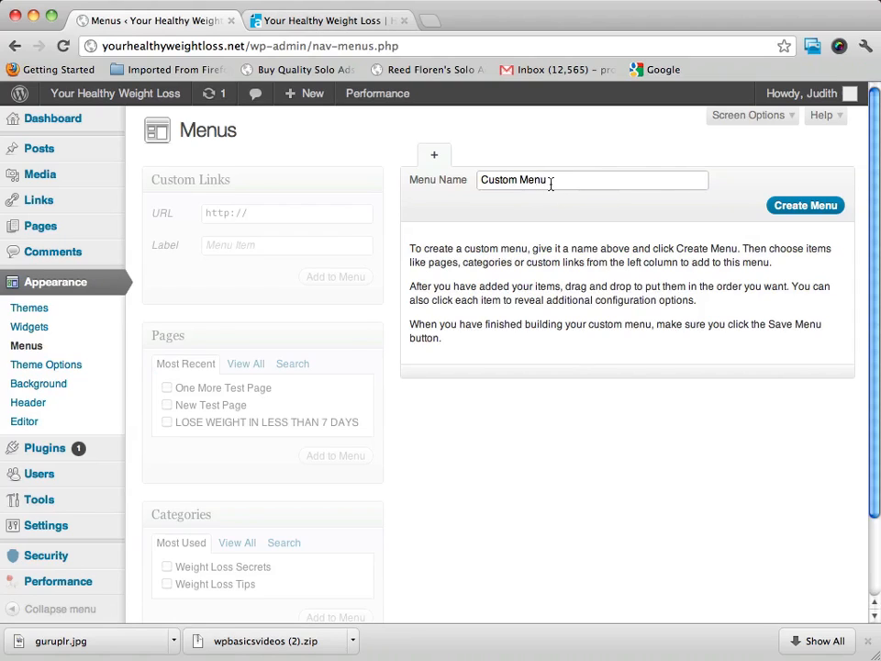
click(816, 204)
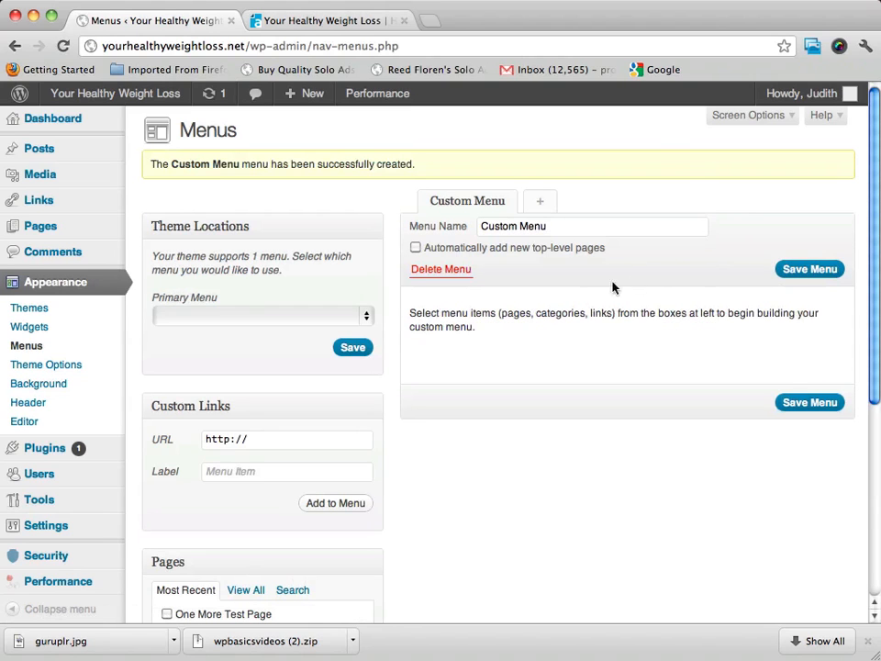
Step: Assign Custom Menu as the theme's primary menu and save the theme location
scroll(560, 287, down, 3)
scroll(562, 289, up, 3)
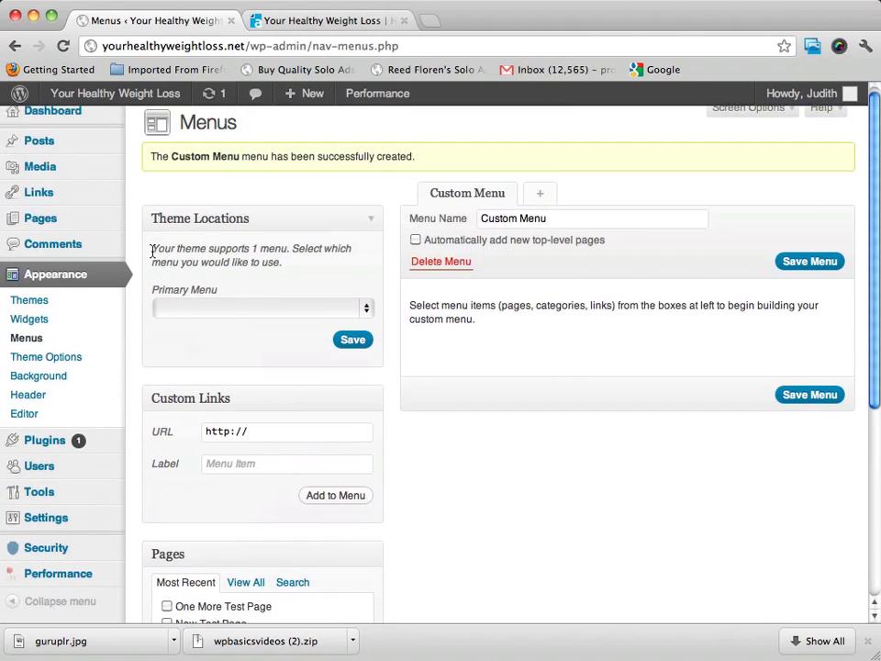
drag(152, 250, 287, 264)
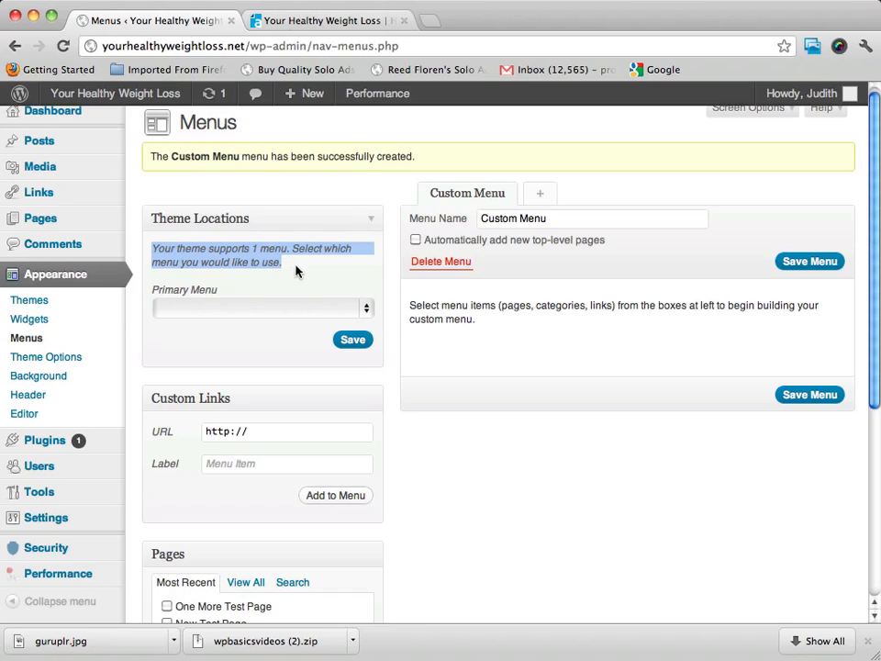
click(291, 312)
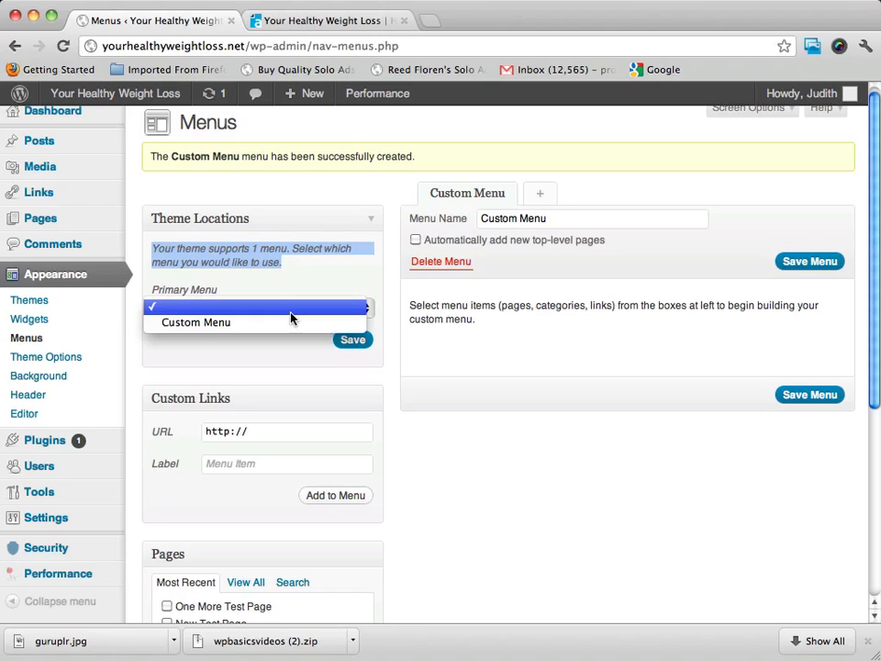
click(228, 323)
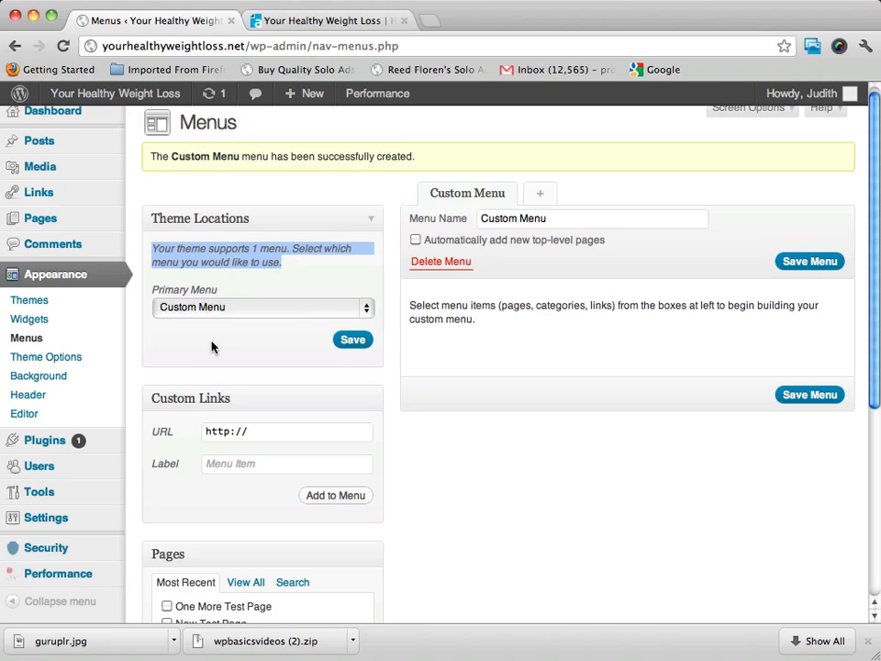
click(352, 340)
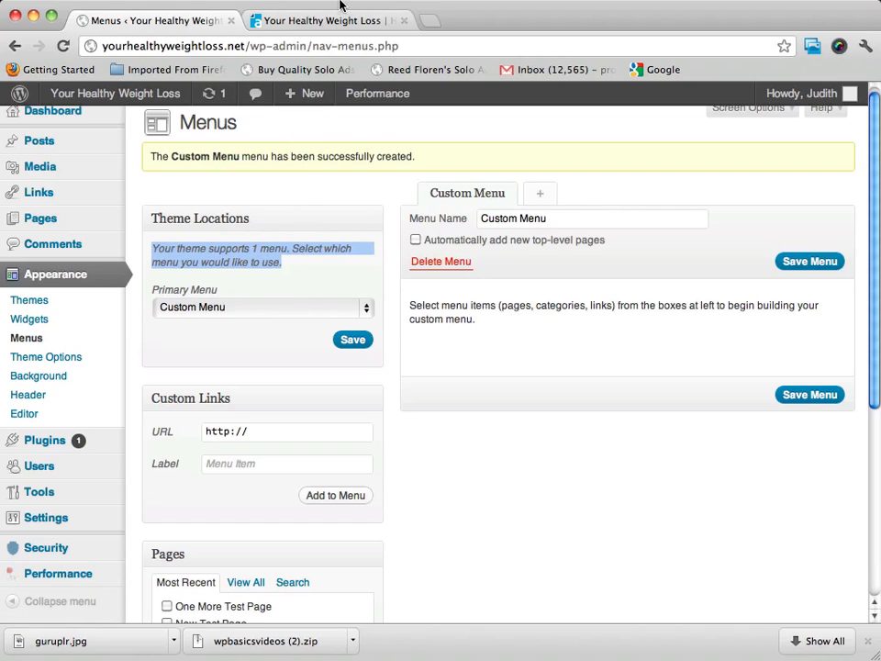
Step: Reload the live site to check how its navigation looks with Custom Menu assigned
click(314, 22)
mouse_move(169, 91)
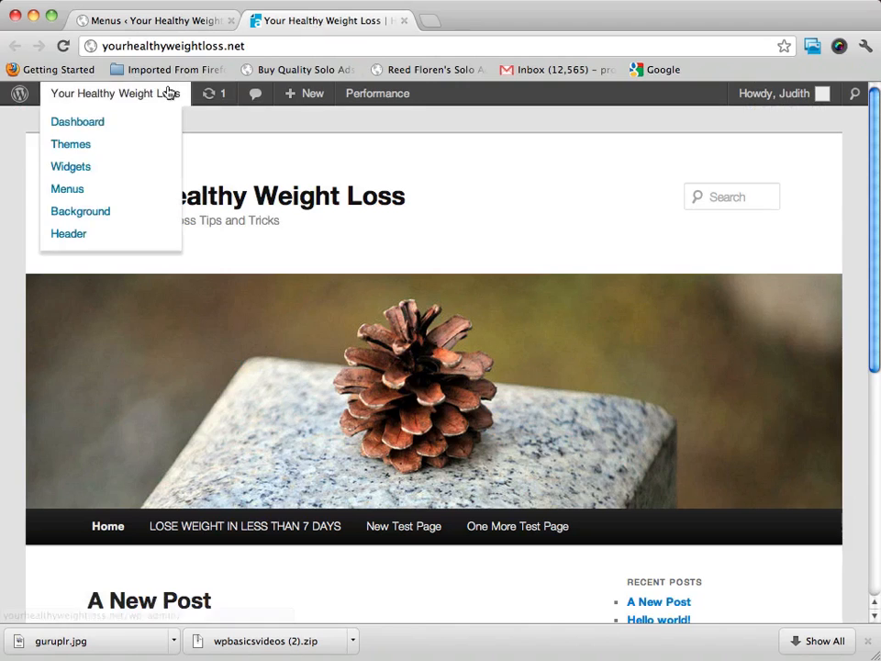
click(60, 47)
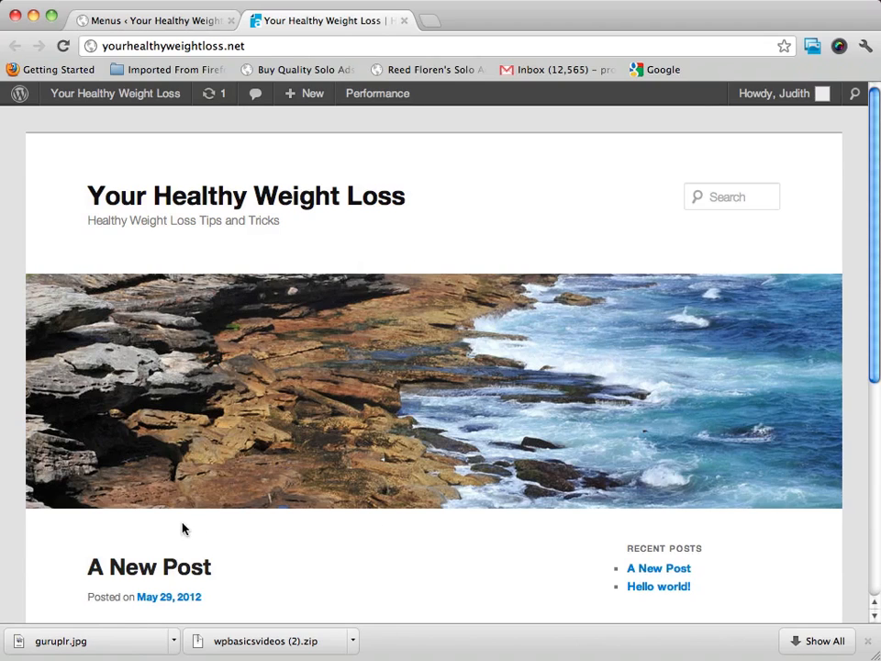
Step: Add all the most recent pages to Custom Menu, including One More Test Page and New Test Page
click(212, 22)
scroll(766, 334, down, 3)
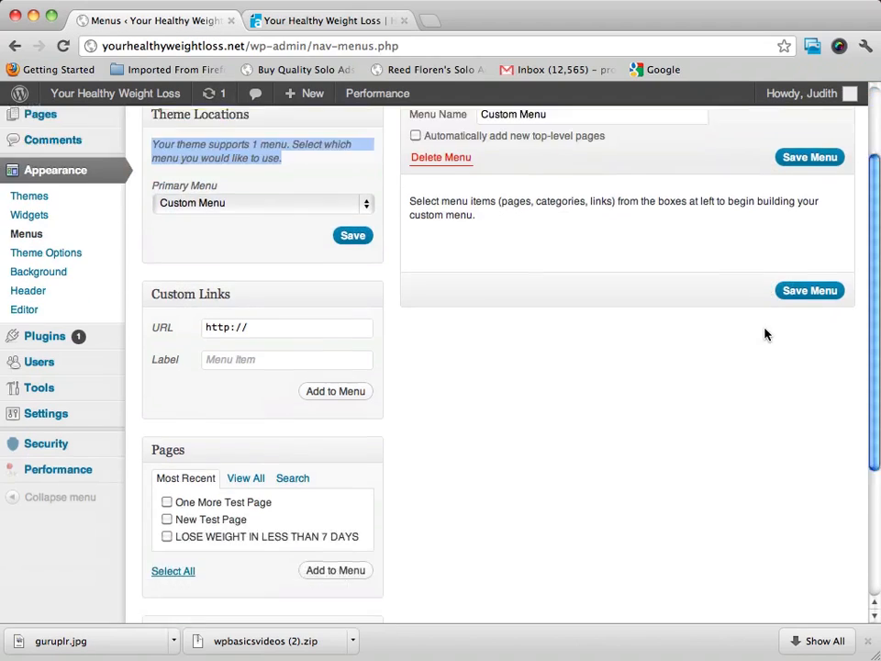
scroll(766, 334, up, 2)
scroll(767, 335, down, 3)
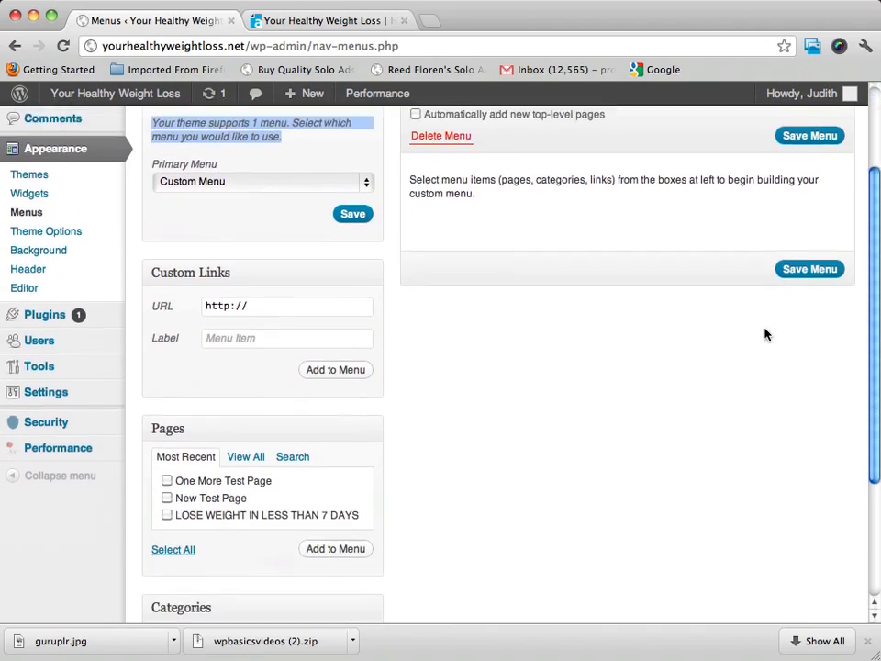
scroll(767, 334, down, 1)
scroll(767, 334, down, 2)
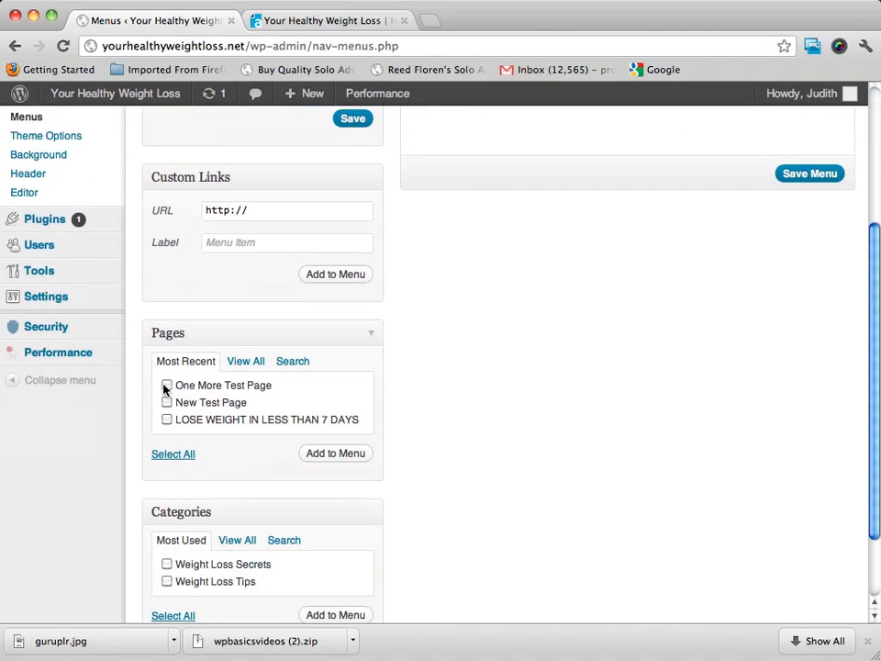
click(170, 454)
click(336, 455)
scroll(738, 367, up, 3)
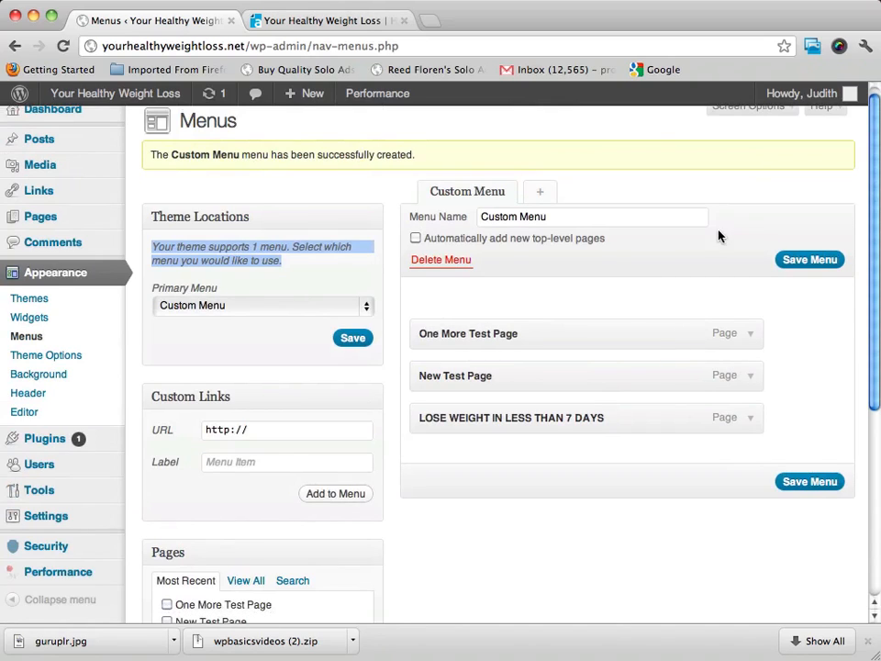
Step: Review the One More Test Page item's settings and save Custom Menu
click(751, 334)
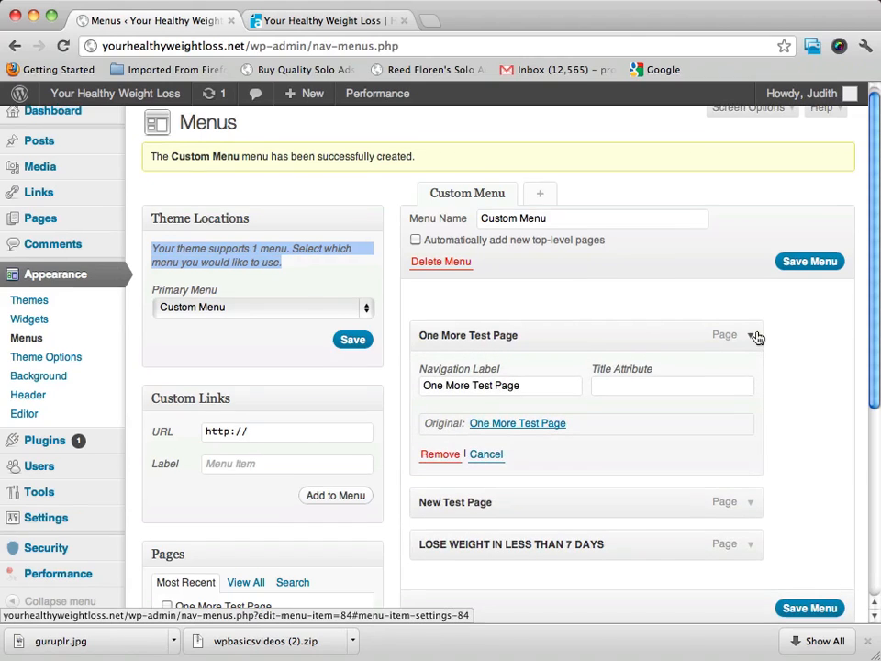
click(752, 339)
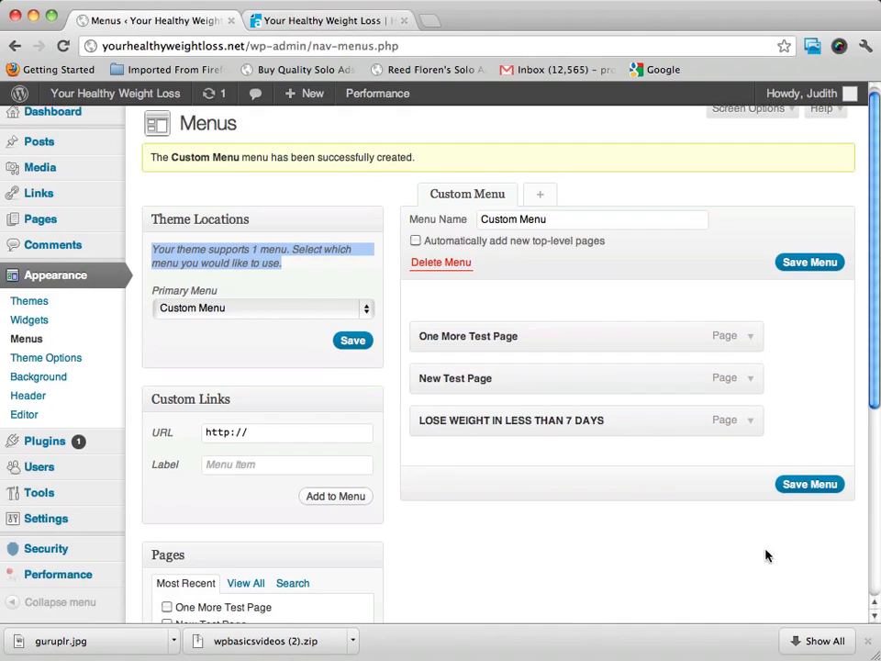
click(822, 483)
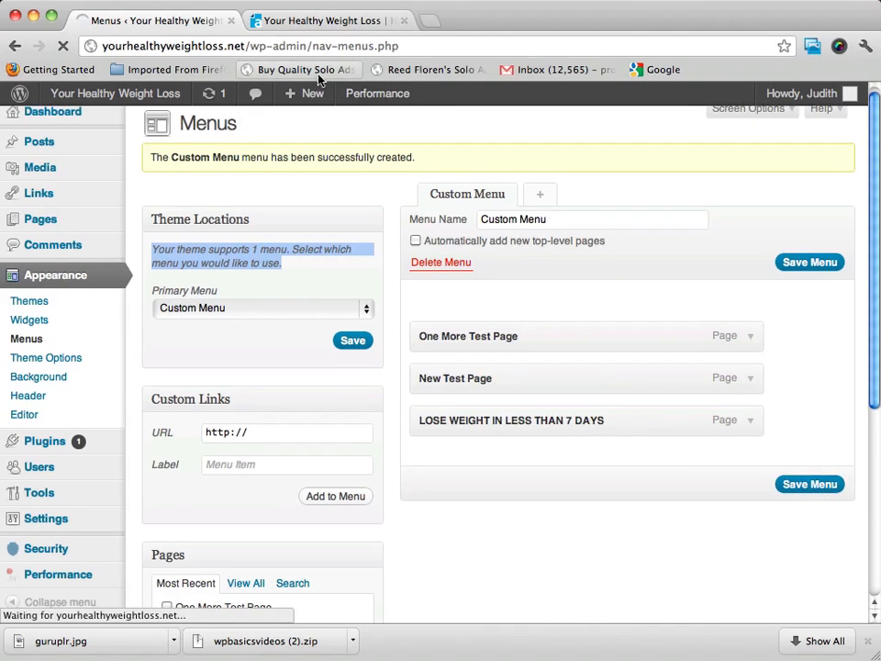
Step: Reload the live site and examine the order of the pages in its navigation bar
click(305, 19)
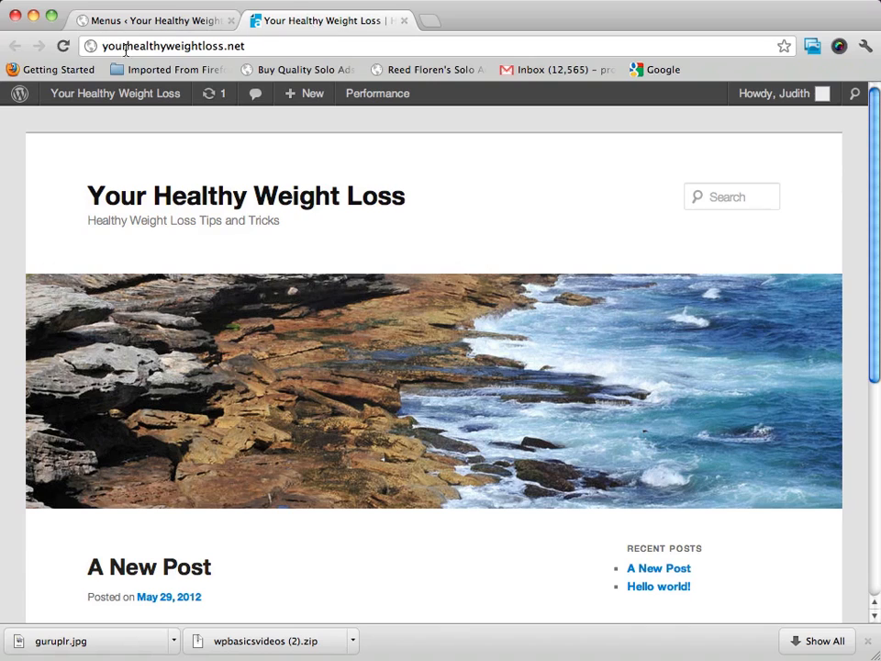
click(63, 46)
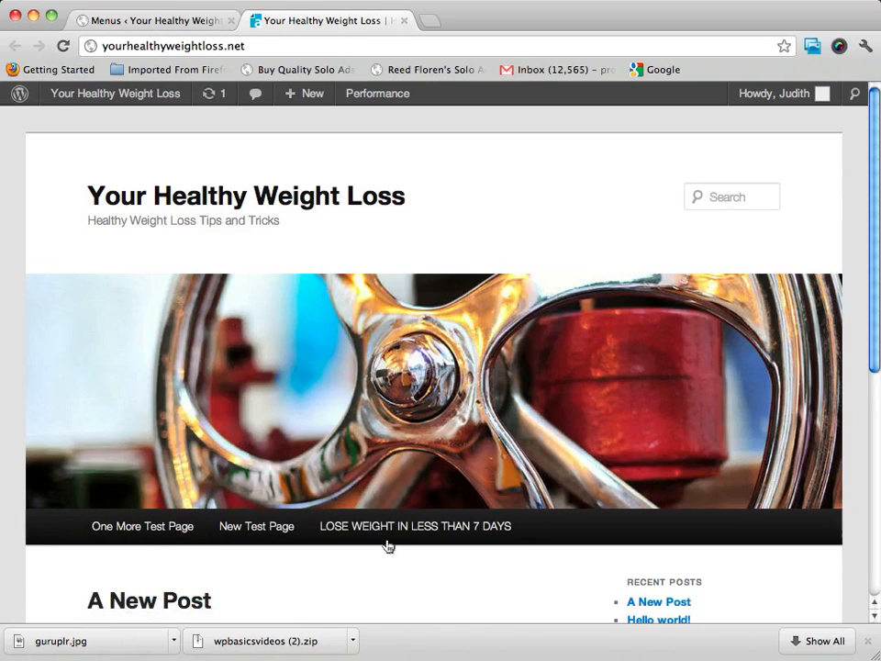
scroll(637, 470, down, 3)
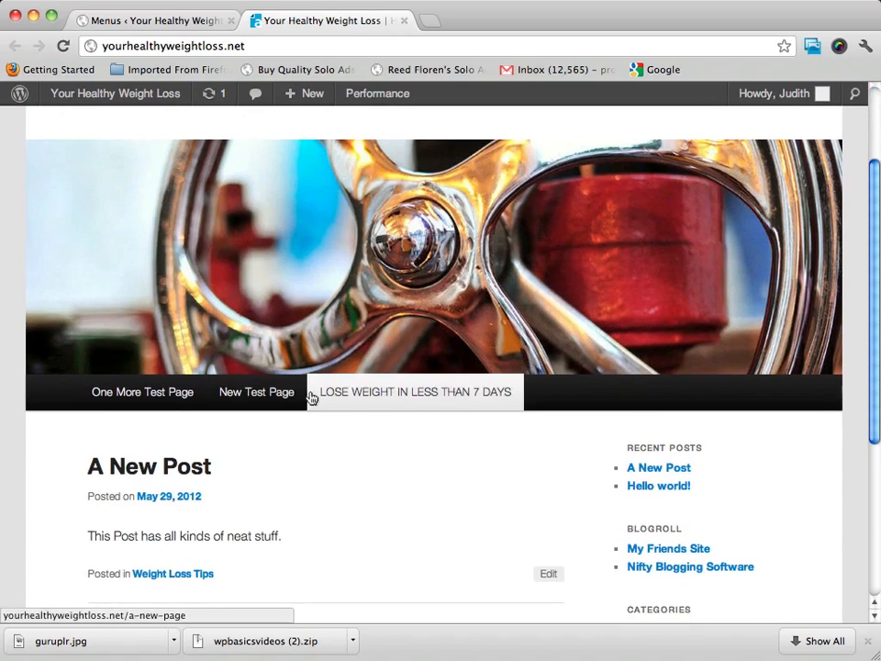
Step: Return to the Menus admin page and shorten the One More Test Page item's navigation label to Test Page
click(149, 27)
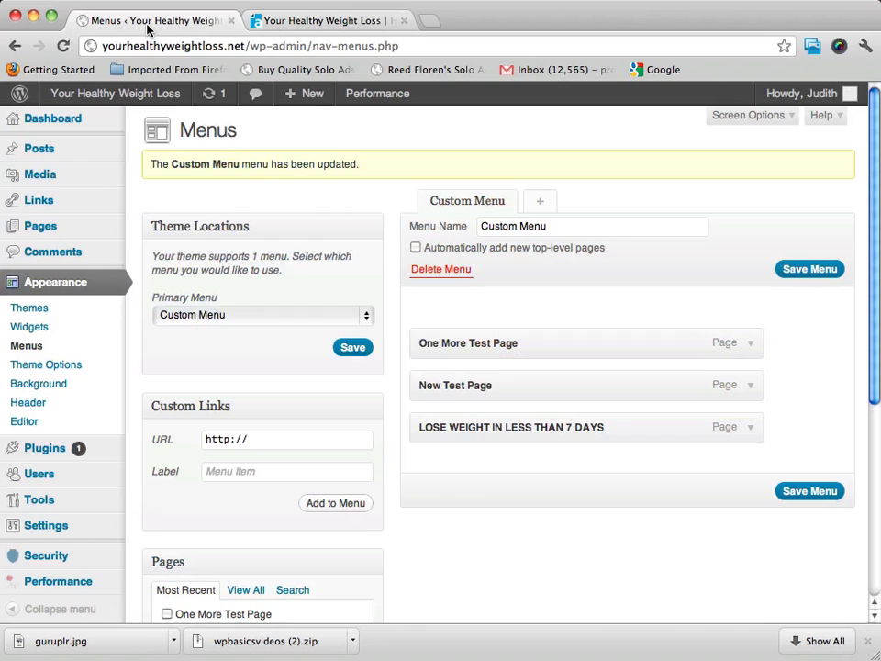
click(751, 346)
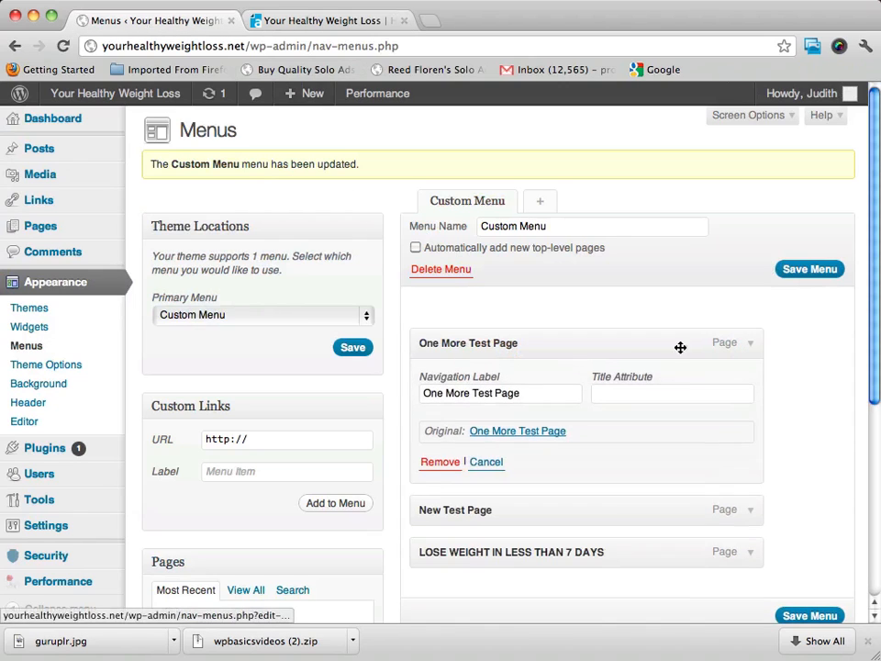
click(494, 395)
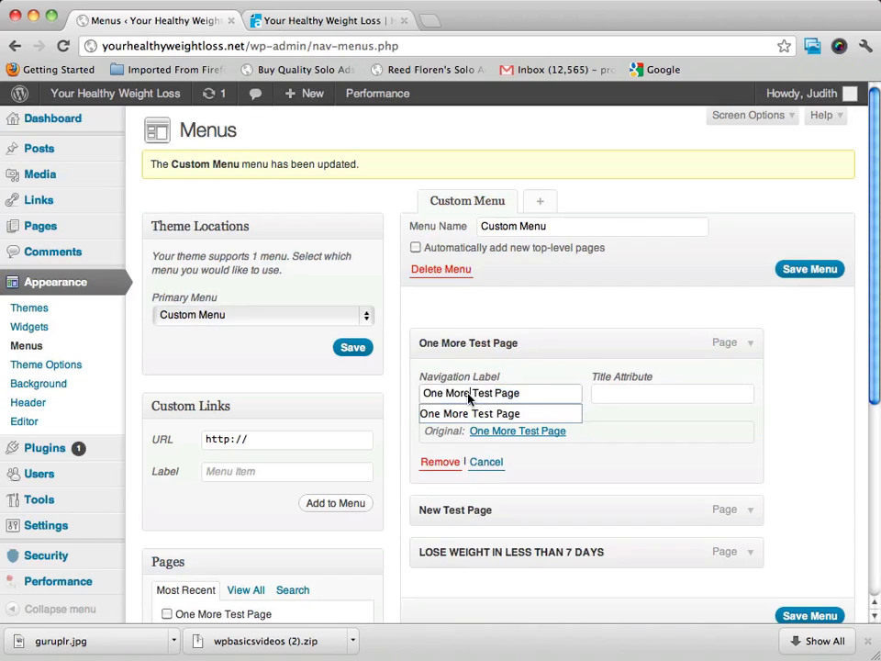
drag(446, 395, 403, 394)
drag(475, 395, 404, 393)
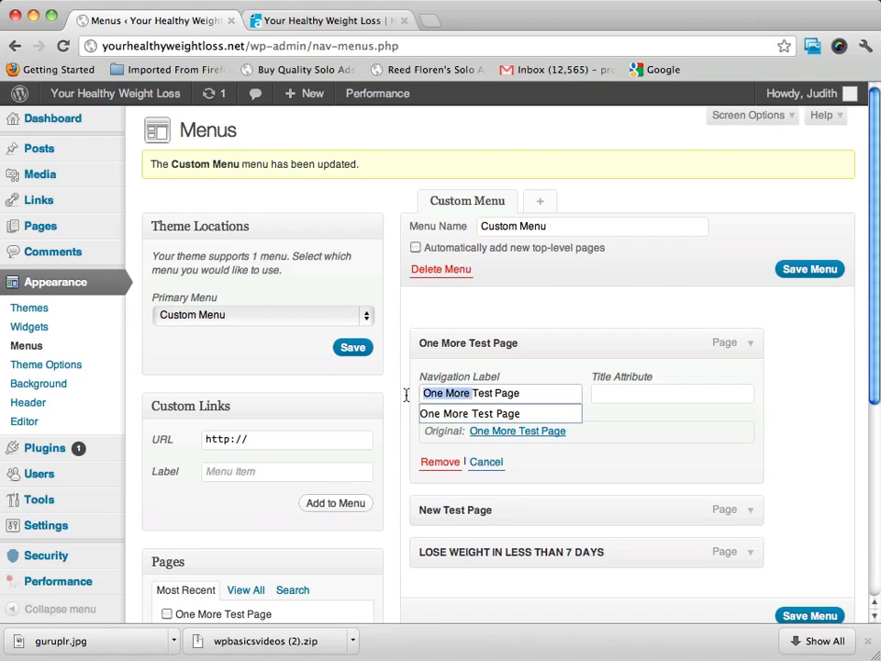
key(BackSpace)
click(789, 434)
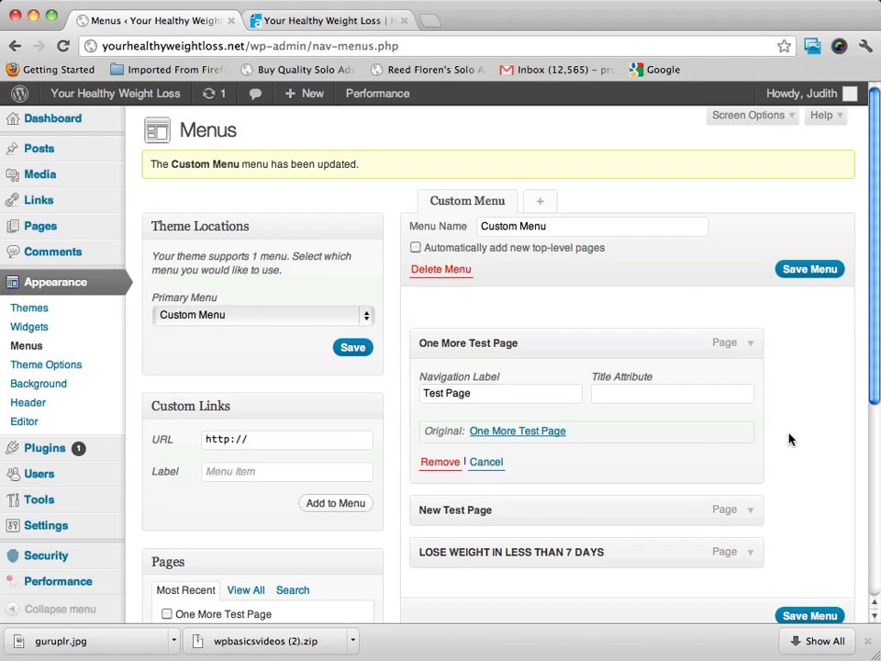
click(751, 345)
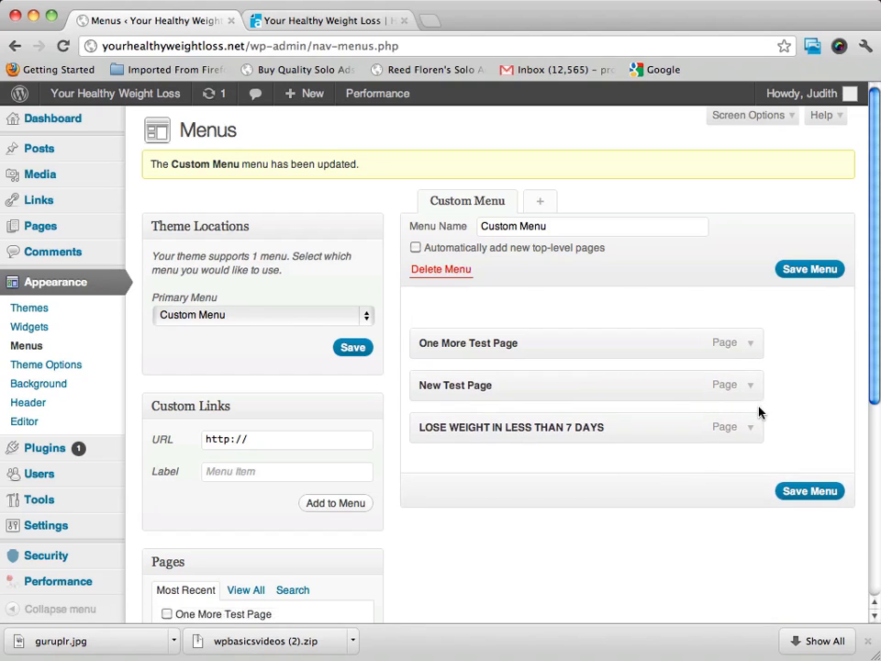
Step: Shorten the New Test Page item's navigation label to New Test
click(750, 386)
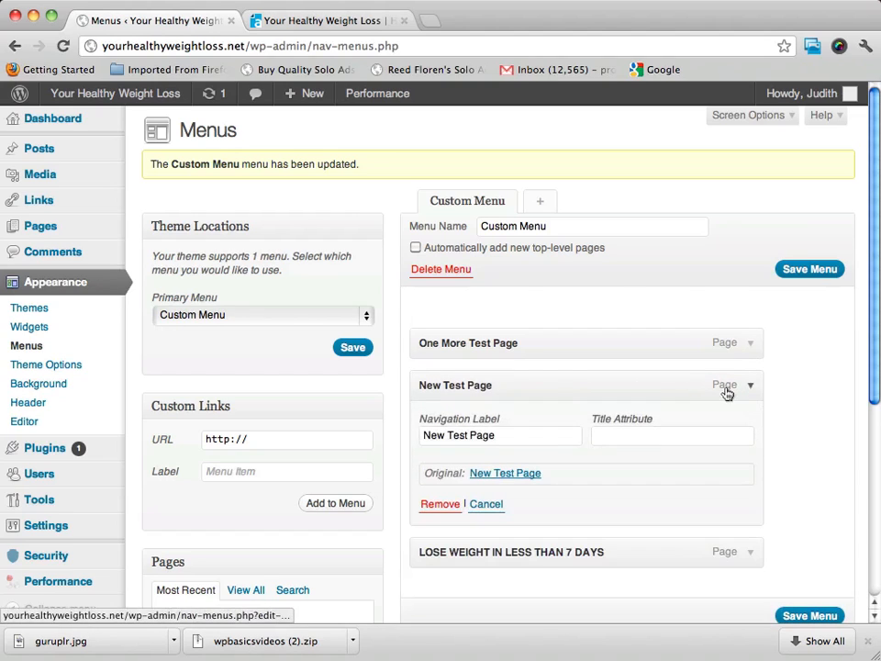
click(504, 437)
key(BackSpace)
key(BackSpace)
key(BackSpace)
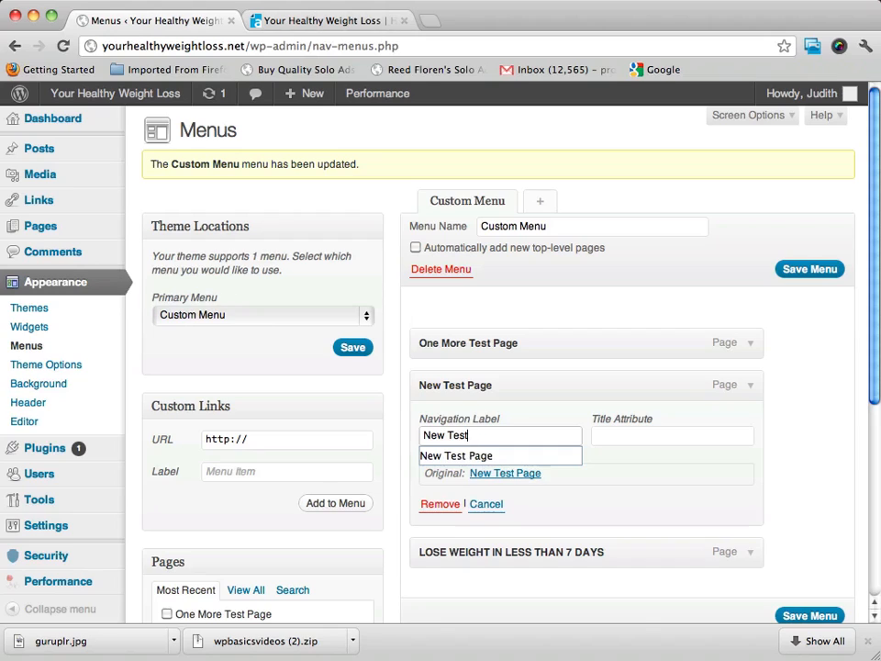
click(832, 462)
click(751, 389)
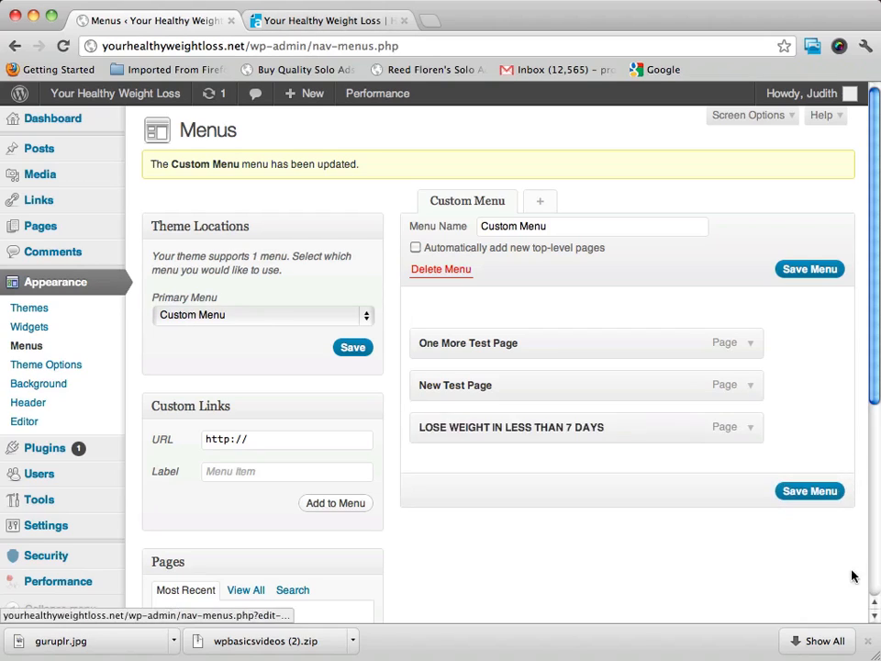
Step: Save Custom Menu and reload the live site to check the shortened navigation labels
click(815, 492)
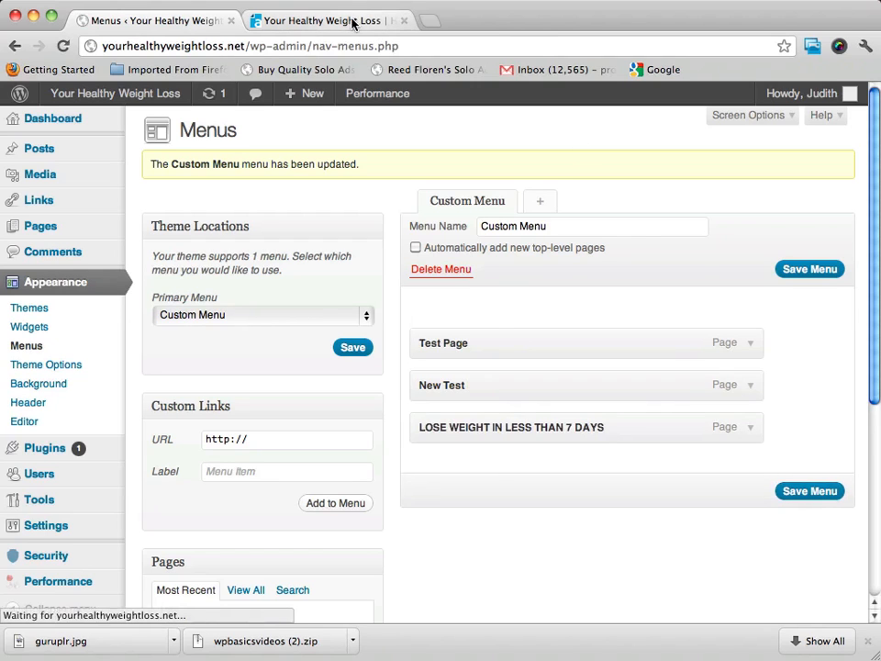
click(318, 21)
click(61, 48)
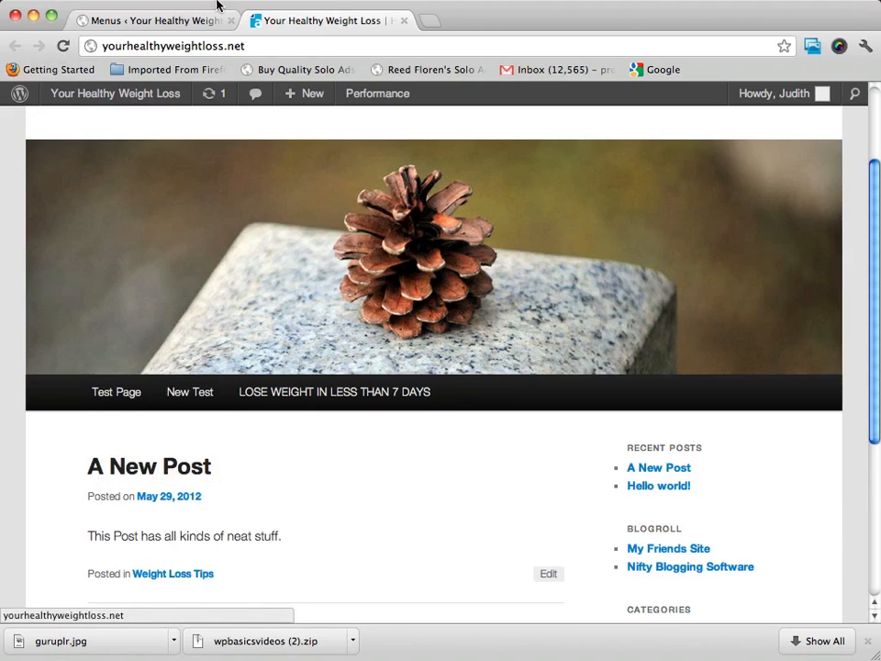
Step: Reorder the items in Custom Menu to LOSE WEIGHT IN LESS THAN 7 DAYS, New Test, Test Page
click(163, 24)
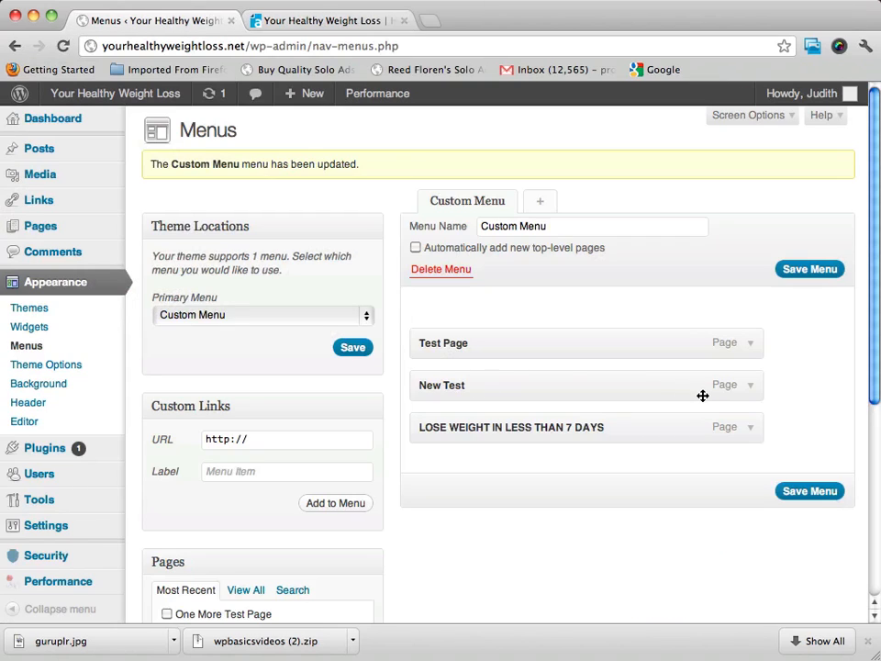
scroll(702, 395, down, 2)
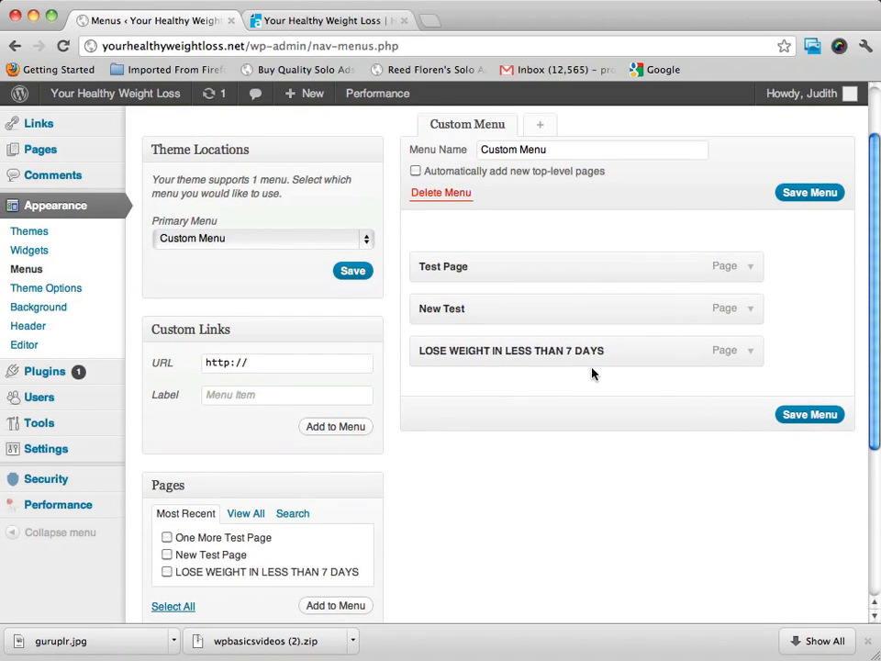
scroll(592, 373, up, 1)
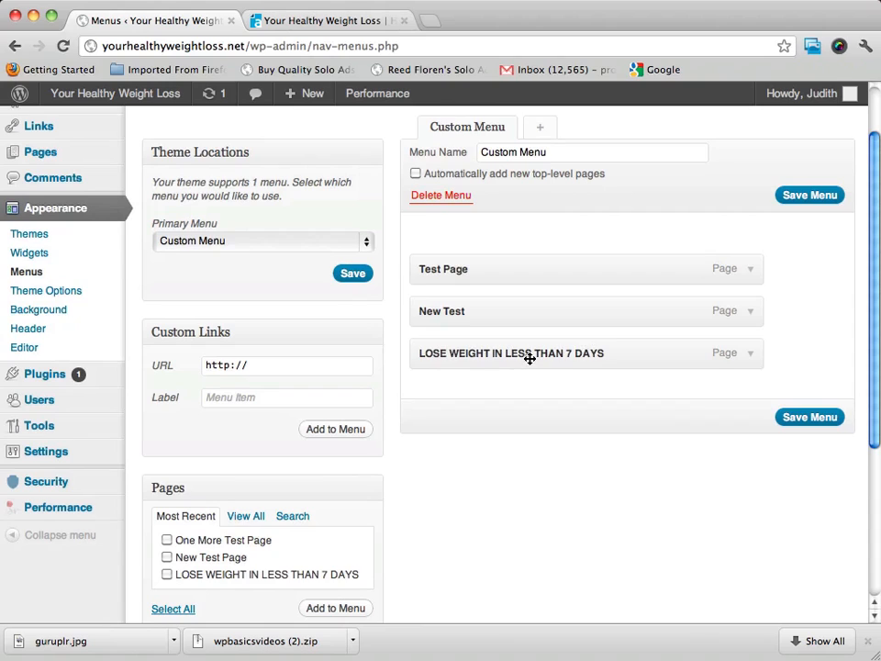
drag(530, 358, 517, 275)
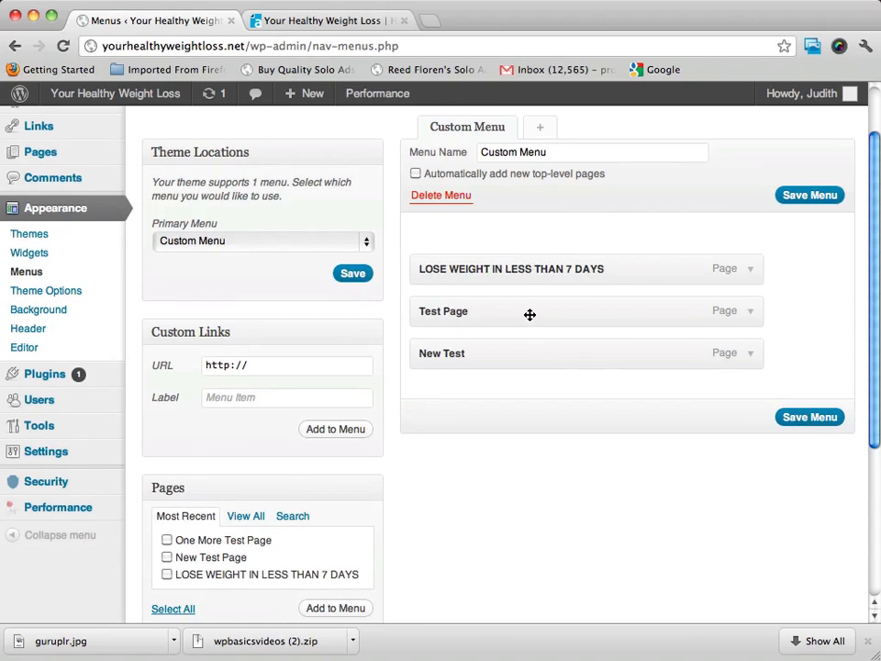
drag(530, 314, 528, 366)
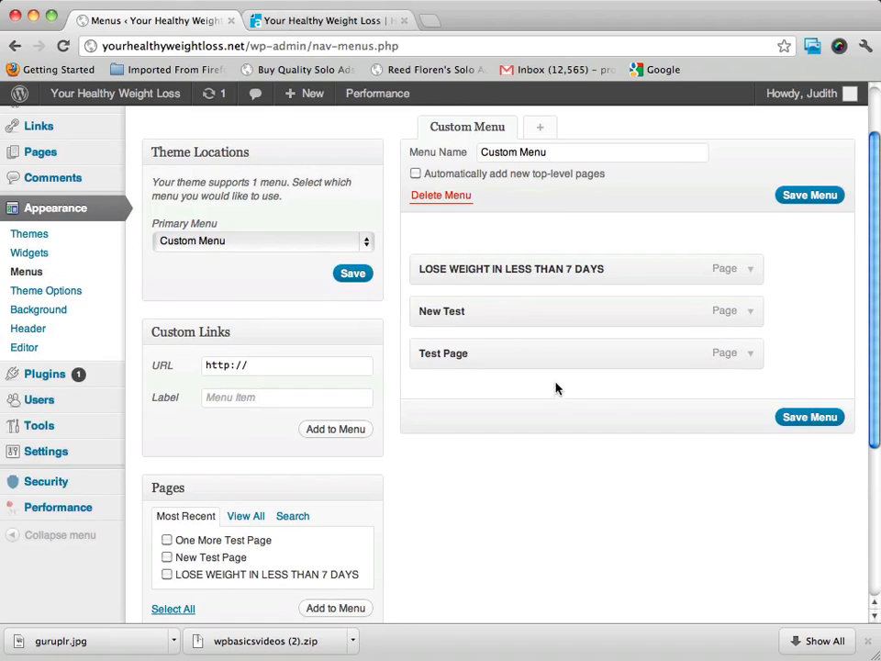
Step: Save the reordered Custom Menu and reload the live site to check the new item order
click(827, 418)
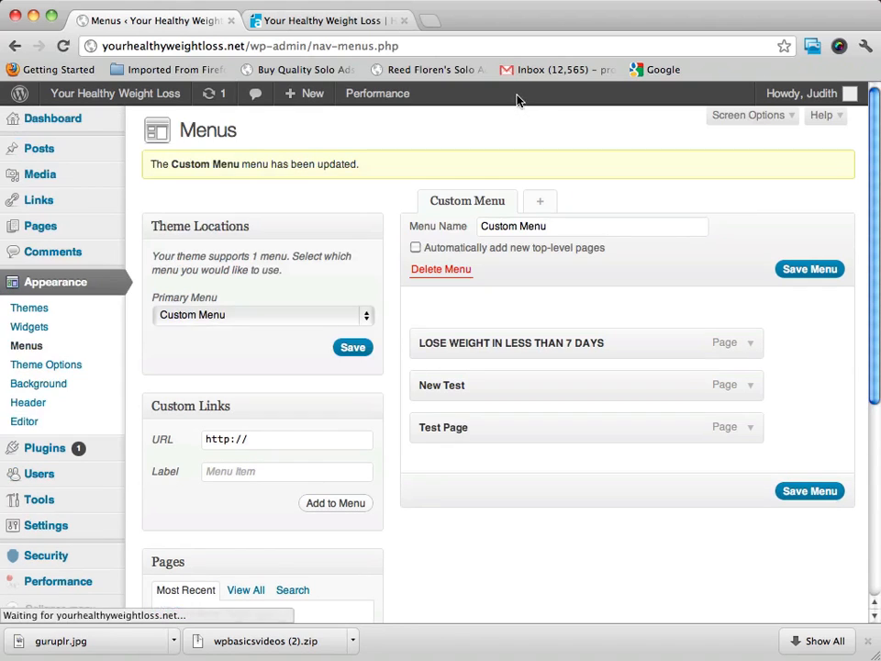
click(325, 21)
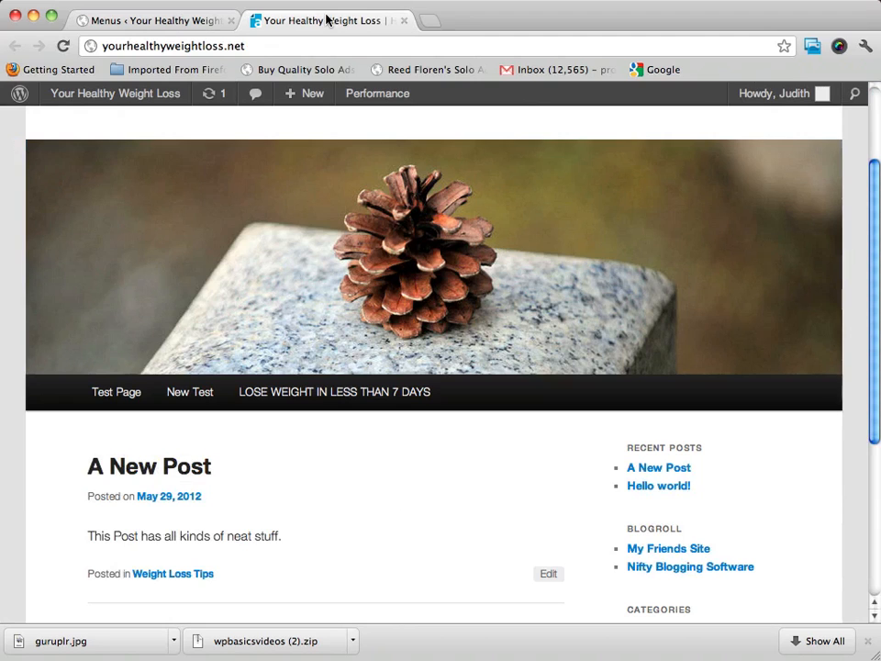
click(67, 47)
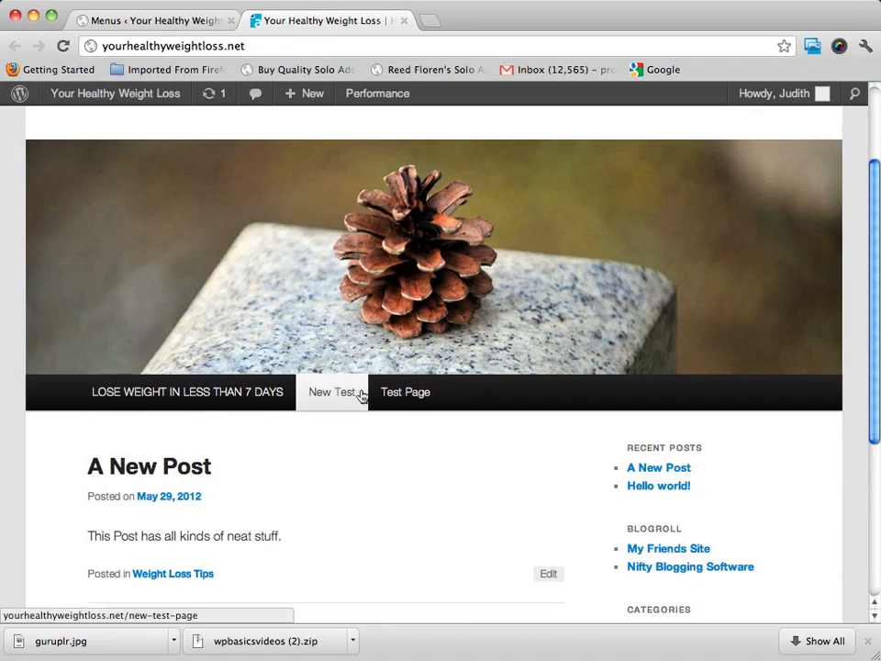
click(129, 22)
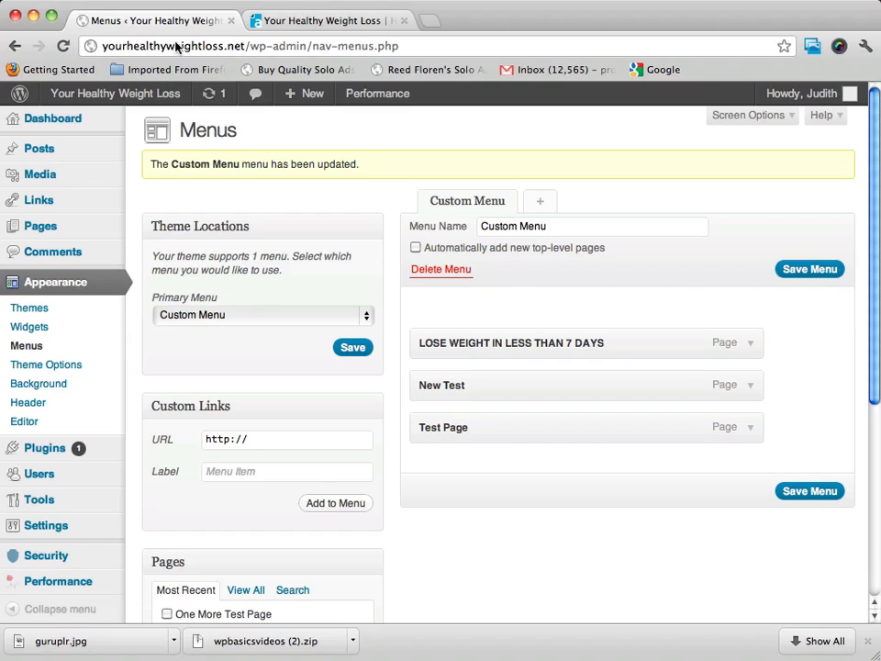
scroll(460, 303, down, 2)
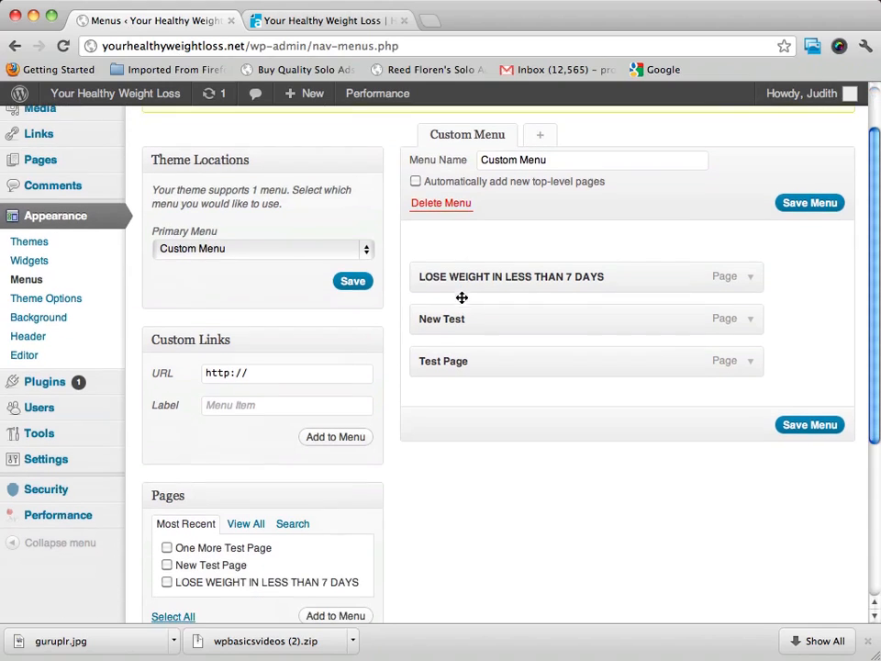
click(267, 377)
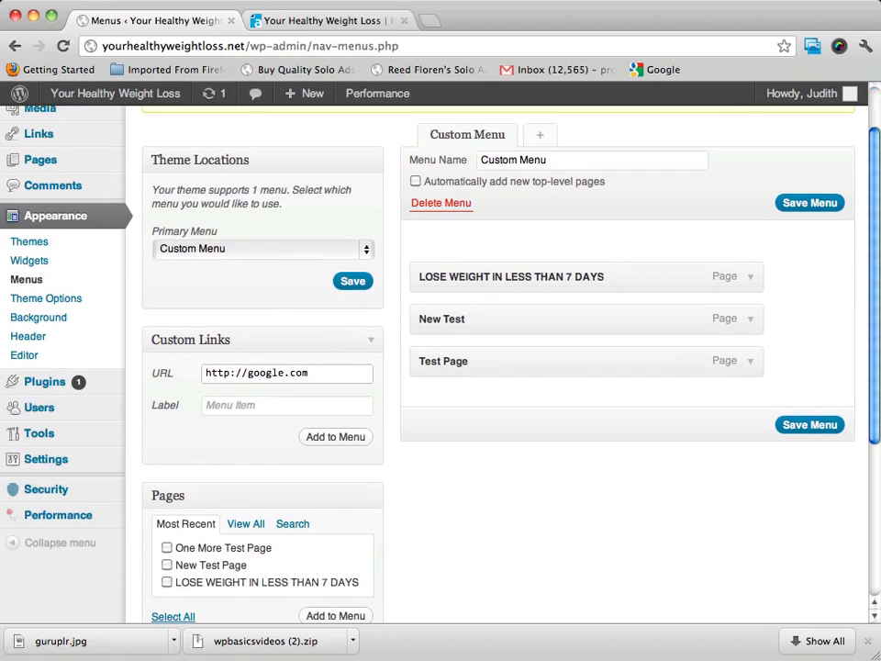
click(242, 411)
text(Search Engine)
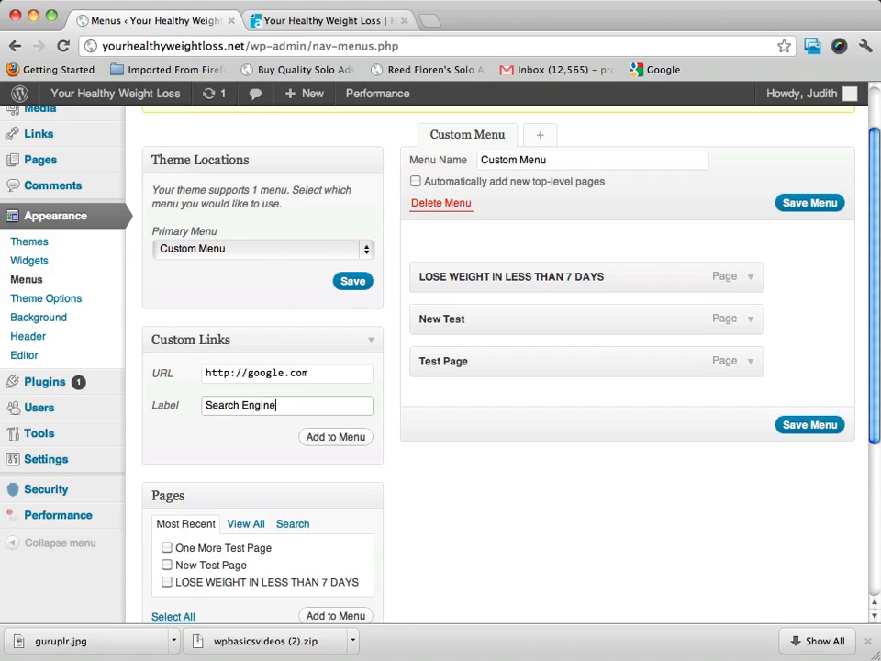
click(338, 445)
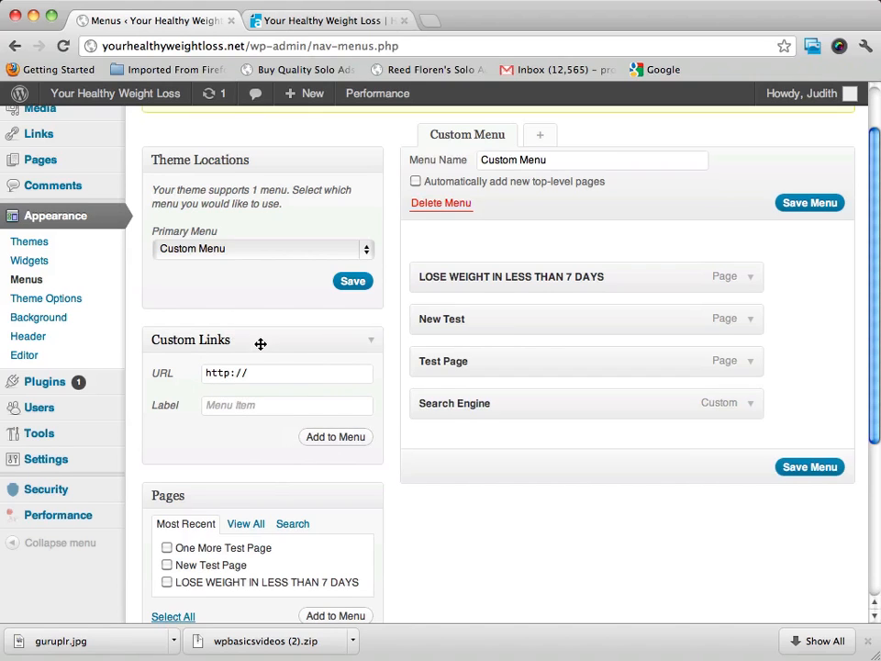
scroll(260, 345, down, 5)
scroll(260, 347, up, 5)
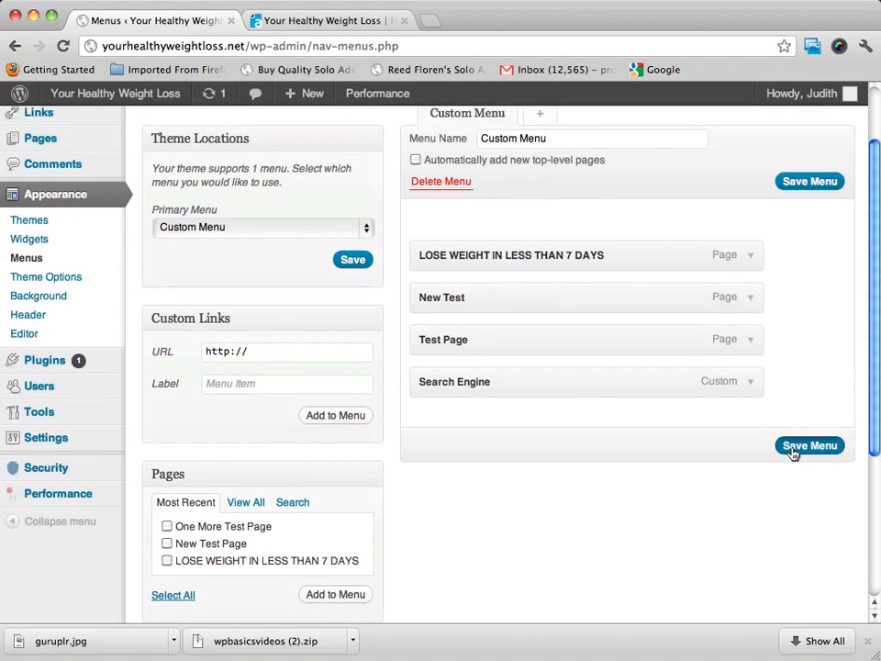
click(793, 450)
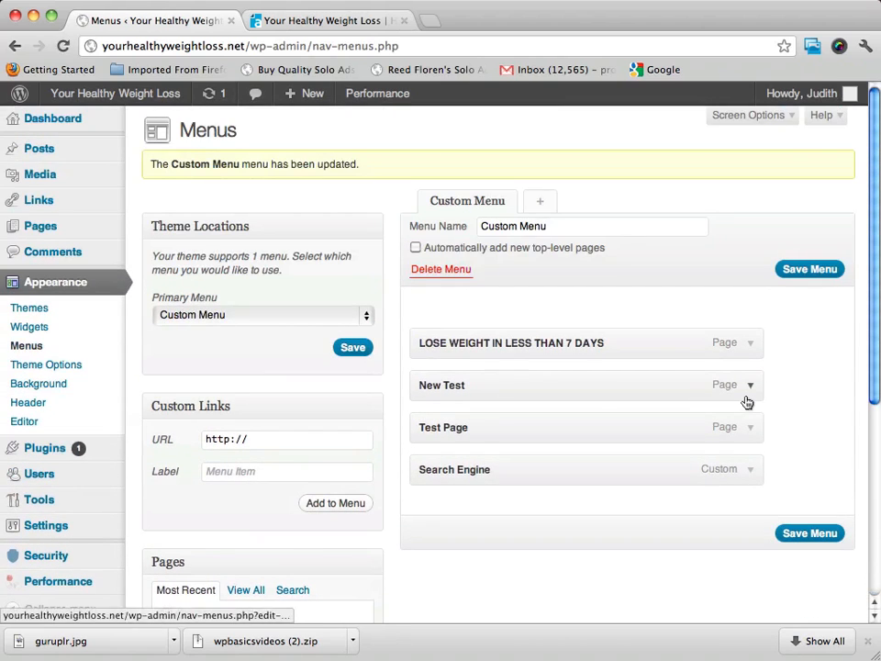
Step: Add the Weight Loss Tips category to Custom Menu
scroll(745, 401, down, 6)
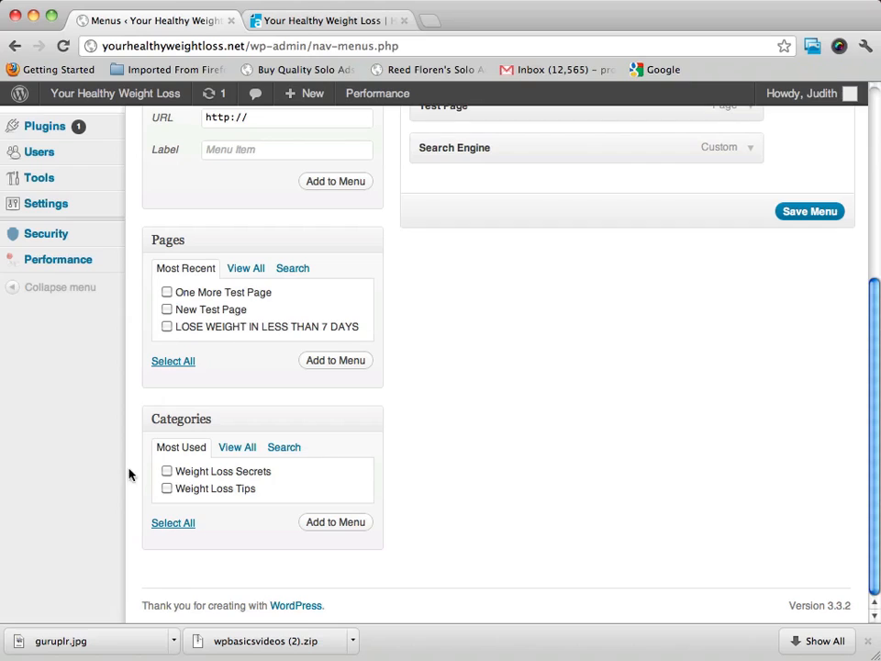
click(167, 489)
click(334, 522)
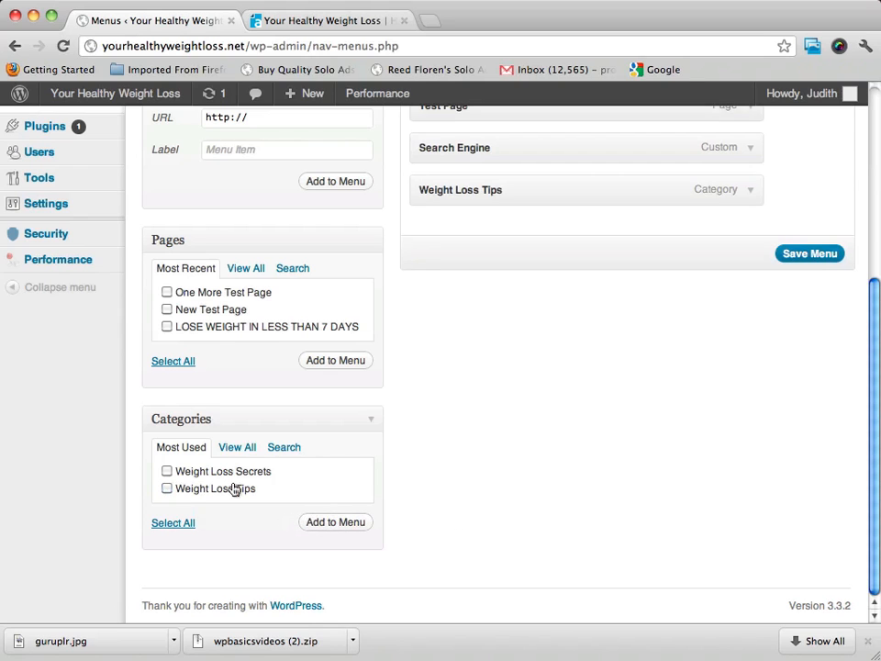
Step: Save Custom Menu and reload the live site to check the custom link and category in the navigation bar
click(823, 253)
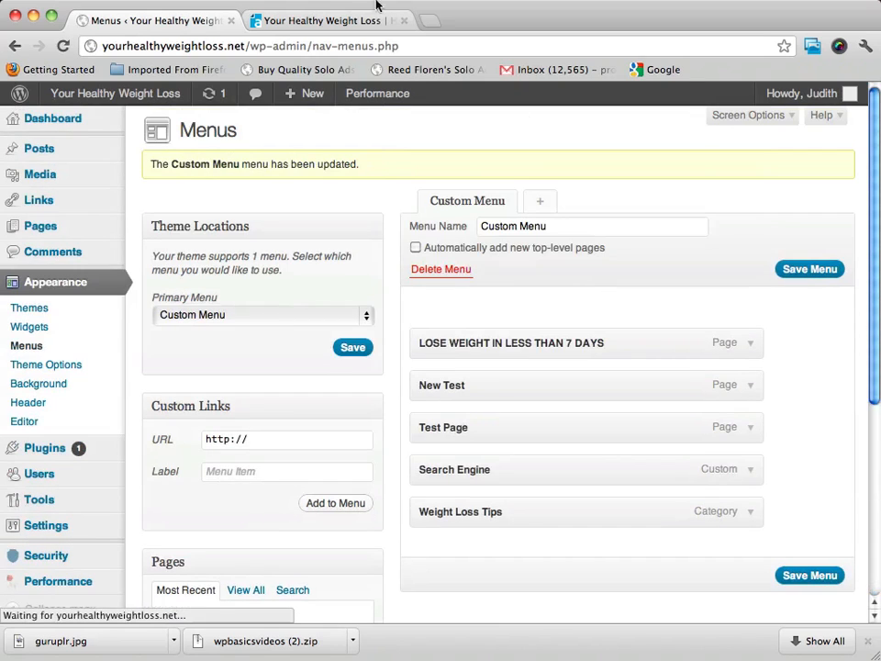
click(375, 7)
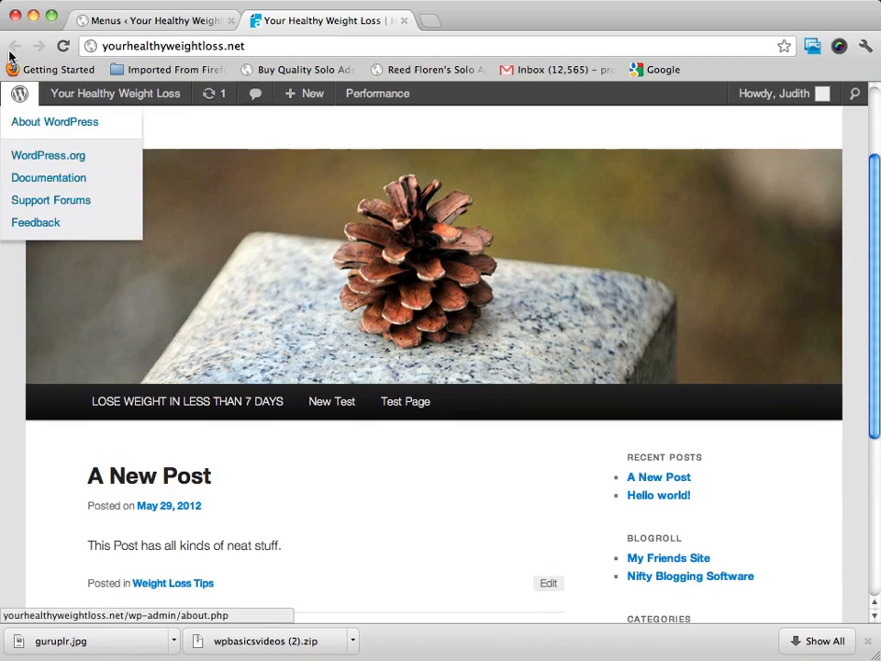
click(62, 46)
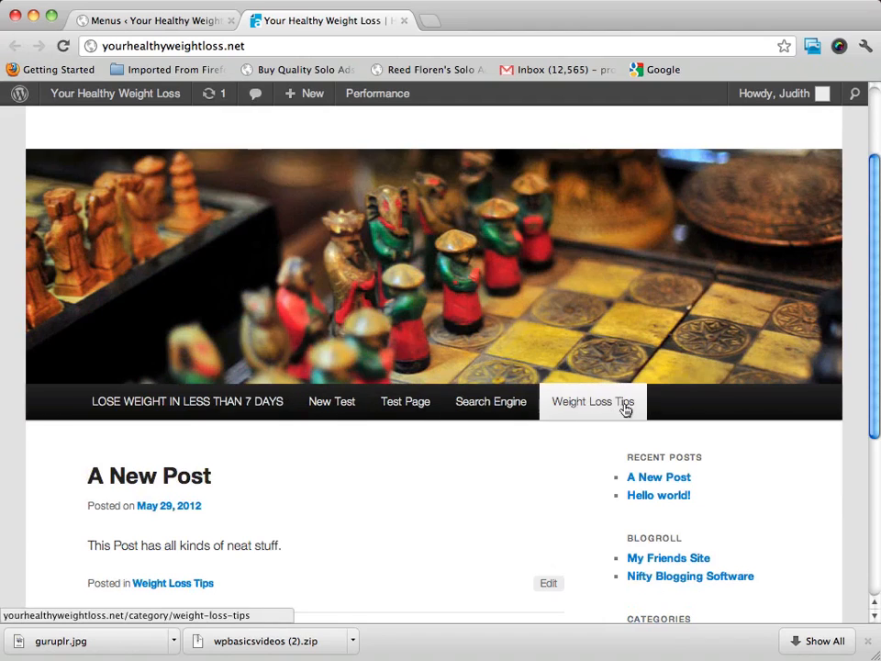
Step: Review the full item list of Custom Menu and compare it with the live site's navigation bar
click(156, 20)
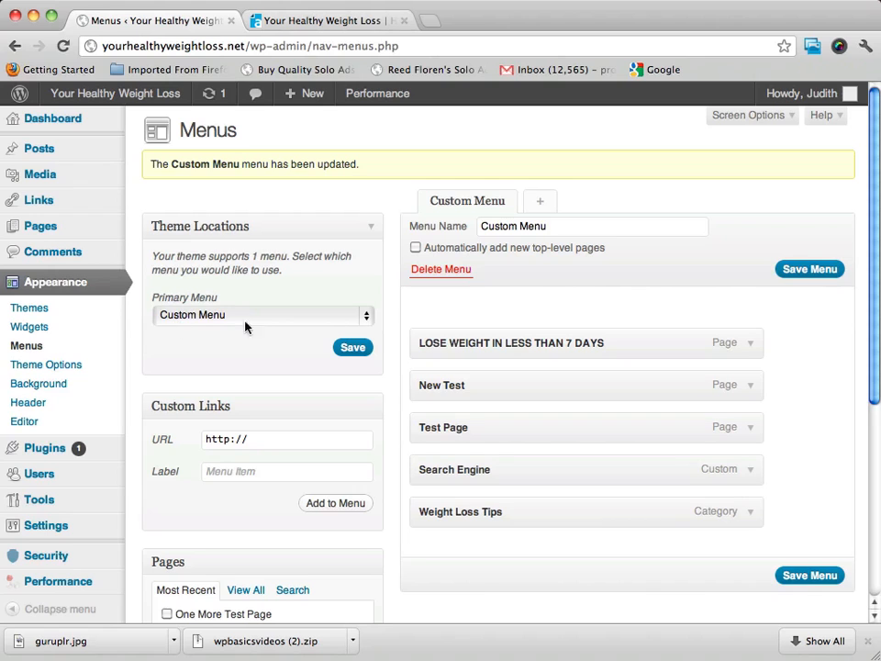
scroll(531, 288, down, 5)
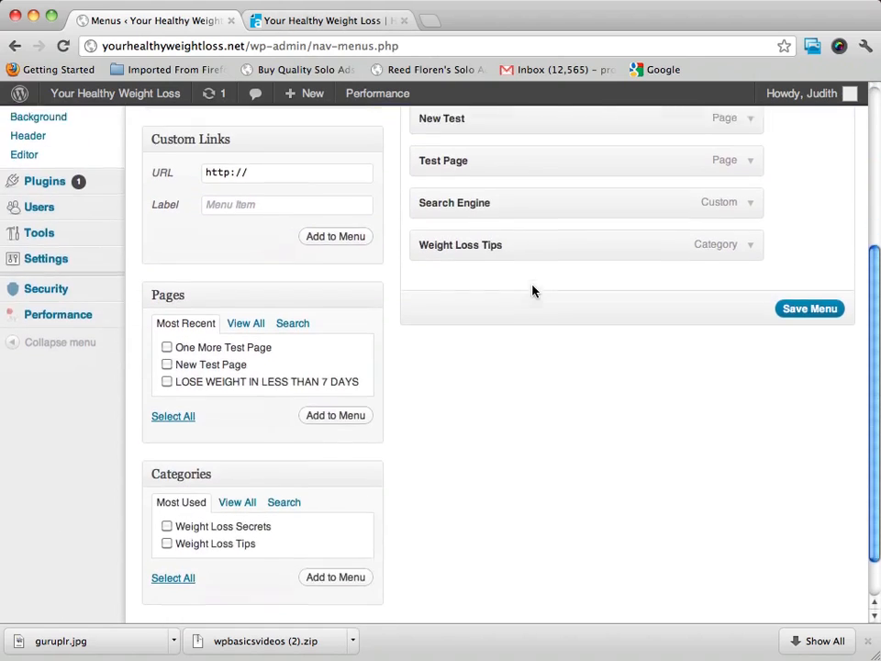
scroll(532, 290, up, 5)
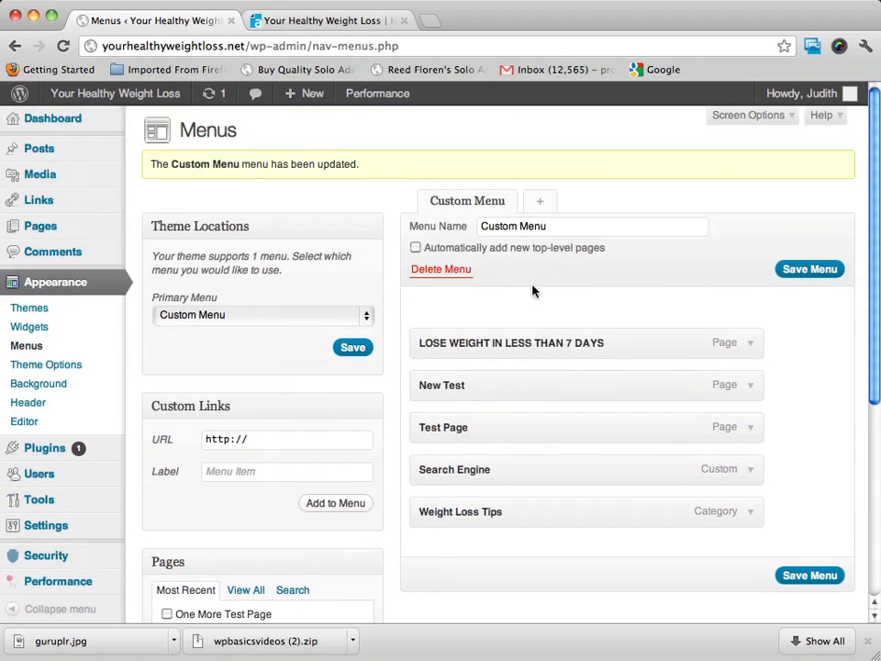
click(293, 21)
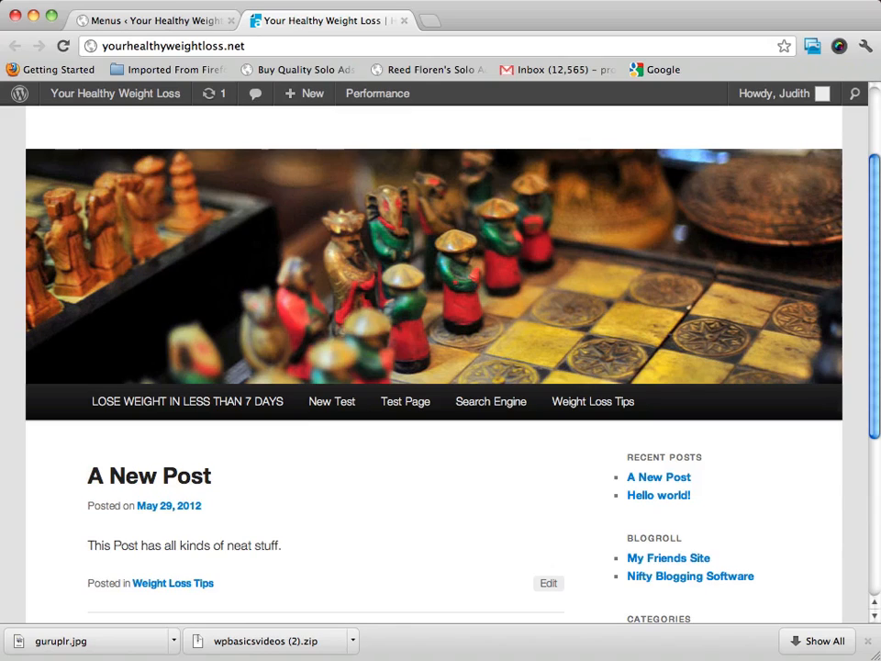